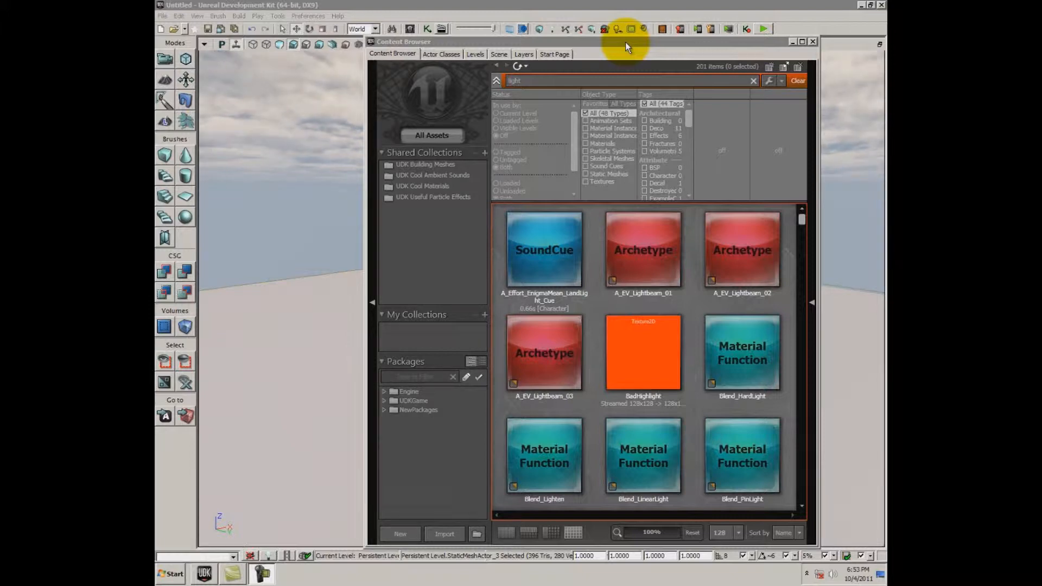
Move the Content Browser window aside and close it to clear the level view
mouse_move(625, 42)
mouse_down()
mouse_move(624, 60)
mouse_move(633, 45)
mouse_up()
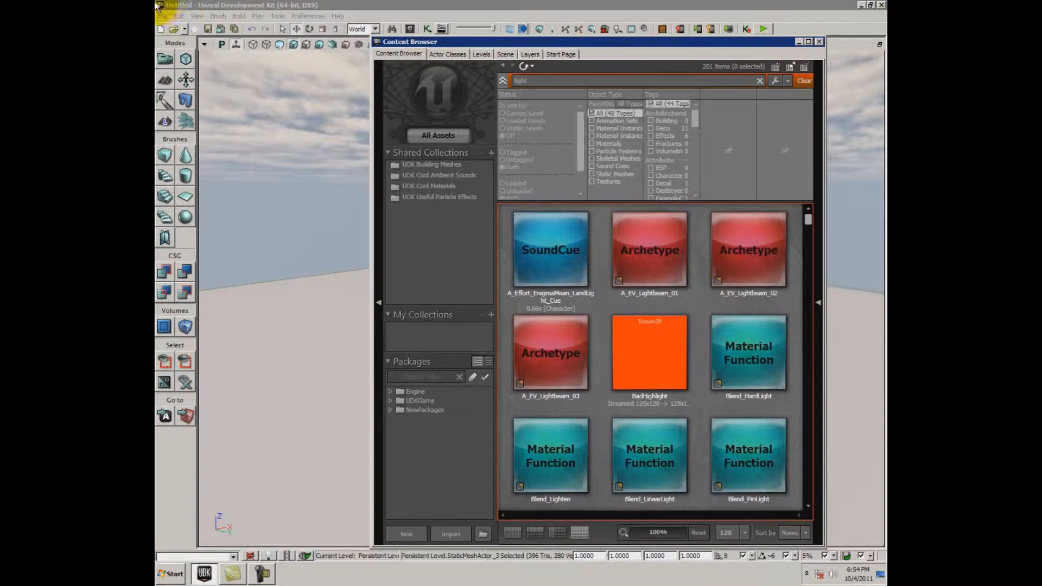
drag(594, 41, 533, 48)
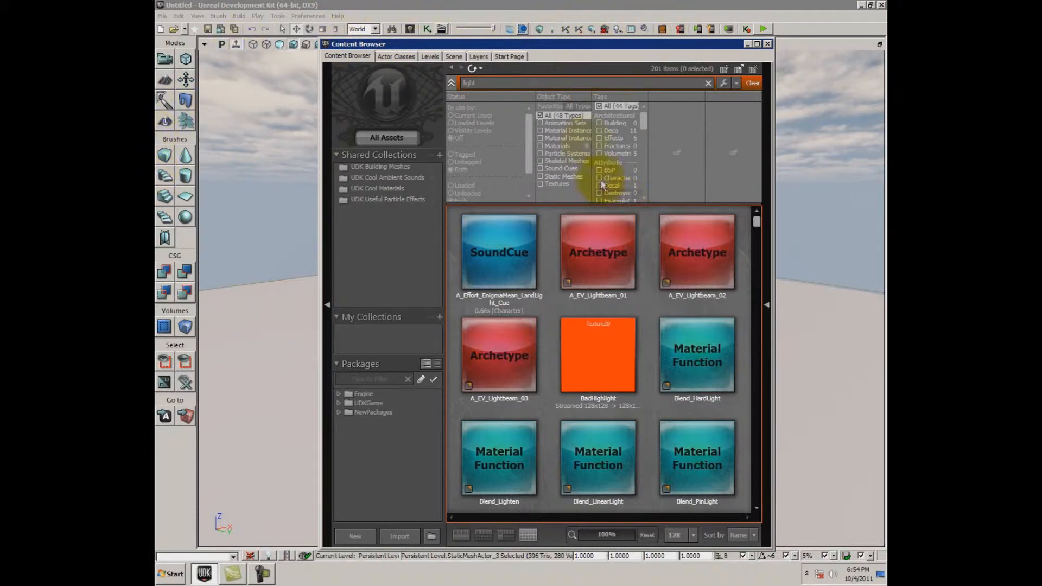
drag(553, 43, 589, 39)
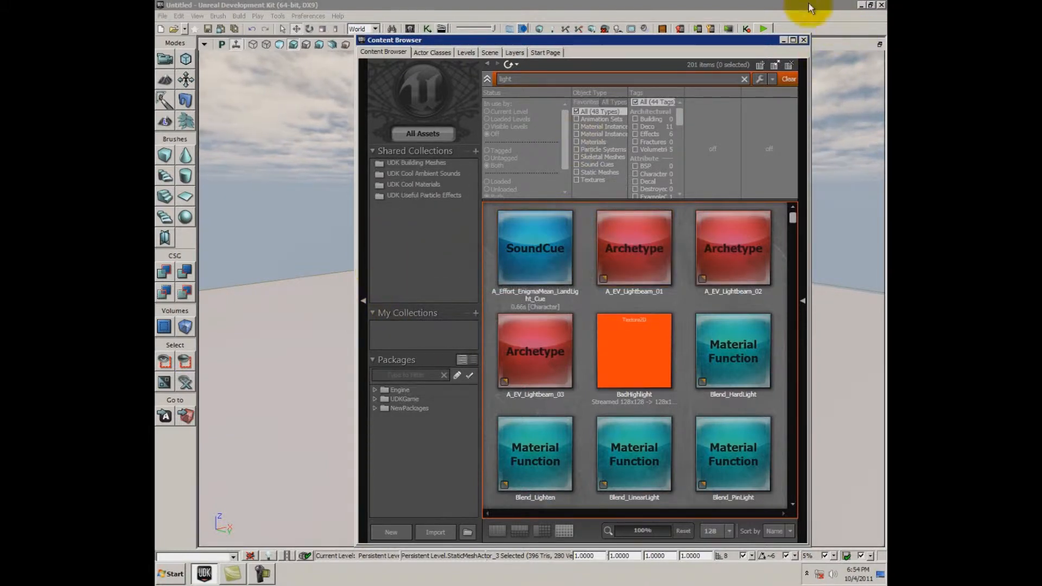
click(805, 40)
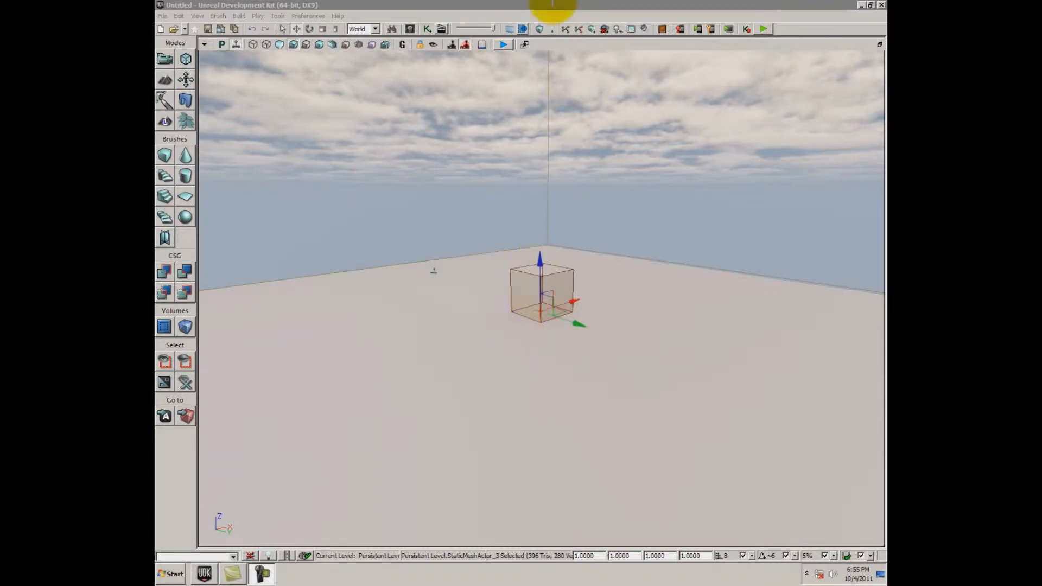
Examine the cube in the perspective view by moving the camera repeatedly nearer and farther
click(551, 4)
scroll(559, 255, up, 5)
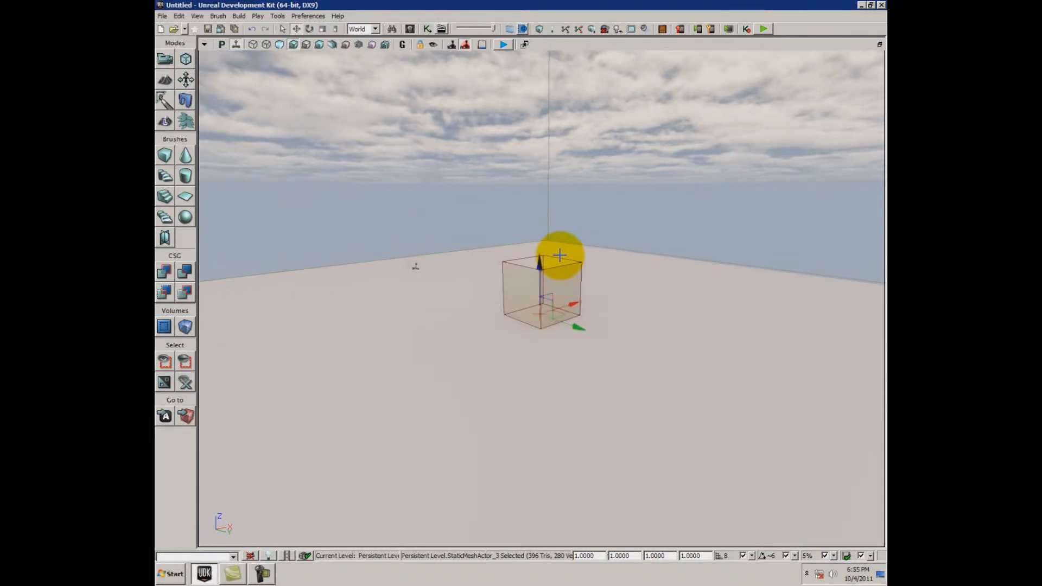
scroll(559, 256, down, 3)
scroll(560, 255, up, 2)
scroll(559, 255, down, 2)
right_drag(560, 255, 559, 255)
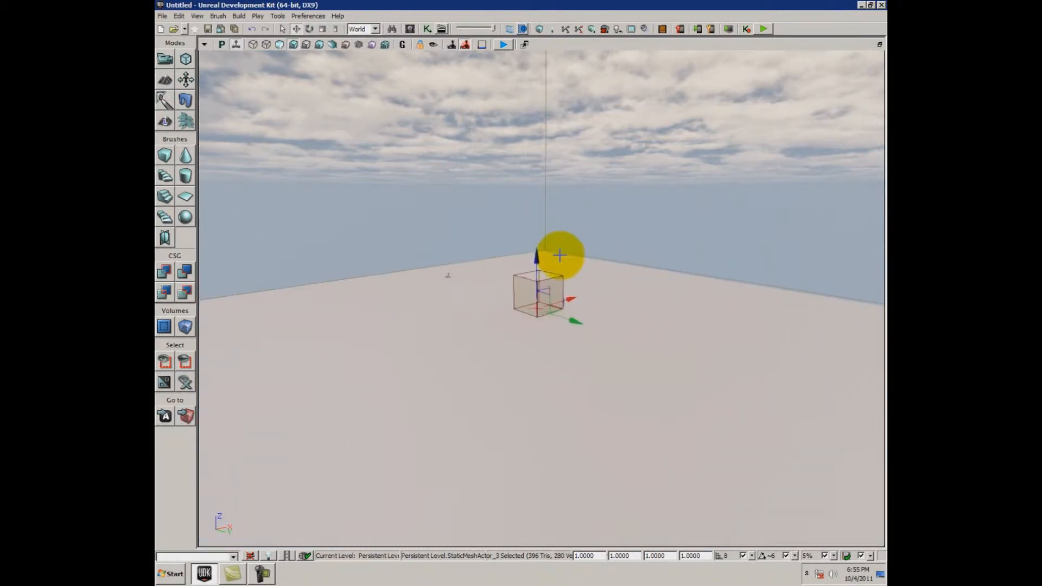
scroll(560, 255, up, 3)
scroll(560, 255, down, 2)
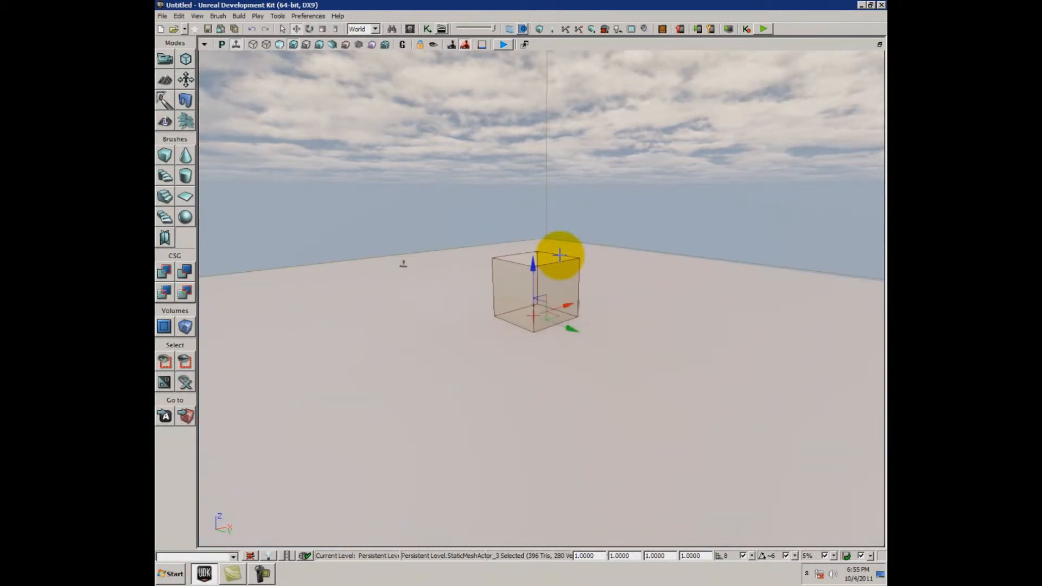
scroll(560, 255, down, 2)
right_drag(560, 255, 559, 255)
drag(560, 255, 559, 255)
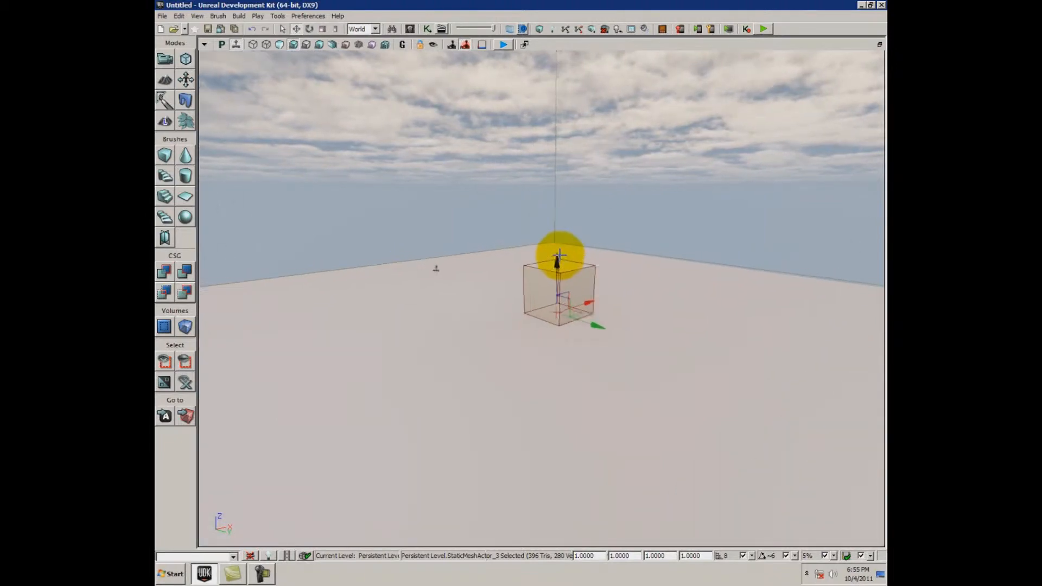
drag(560, 255, 560, 255)
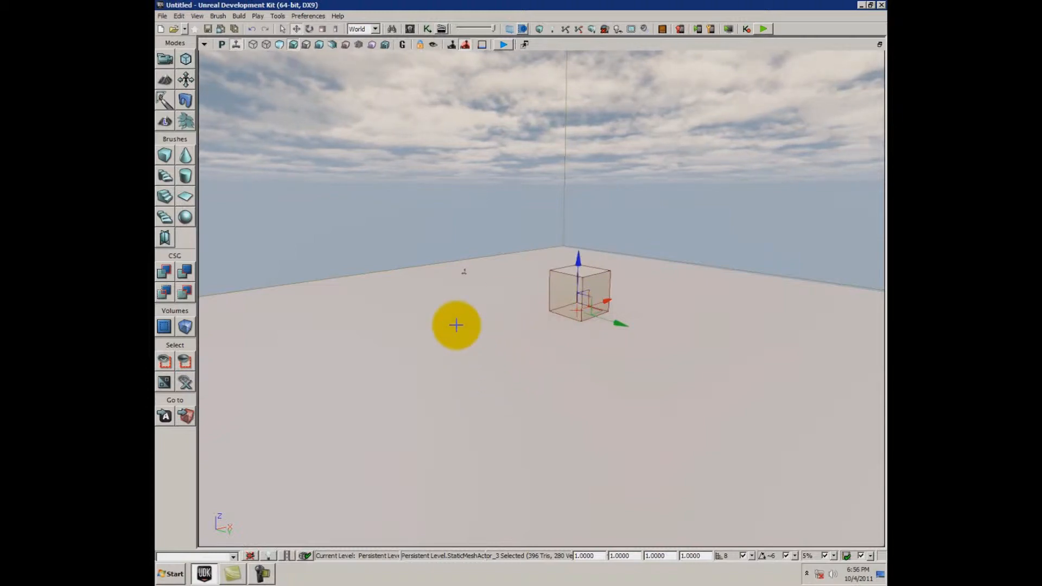
Travel across the floor in the perspective view, turning the camera to view the cube from different sides
mouse_move(456, 325)
mouse_down()
mouse_move(505, 298)
mouse_move(600, 307)
mouse_move(661, 351)
mouse_move(352, 290)
mouse_move(310, 407)
mouse_move(662, 314)
mouse_move(512, 191)
mouse_move(350, 295)
mouse_move(581, 547)
mouse_move(635, 86)
mouse_move(505, 449)
mouse_move(655, 64)
mouse_move(495, 51)
mouse_move(333, 63)
mouse_move(205, 194)
mouse_move(710, 348)
mouse_move(875, 283)
mouse_move(812, 121)
mouse_move(437, 86)
mouse_move(337, 206)
mouse_move(198, 216)
mouse_move(210, 140)
mouse_move(293, 72)
mouse_move(700, 254)
mouse_move(740, 217)
mouse_move(695, 326)
mouse_up()
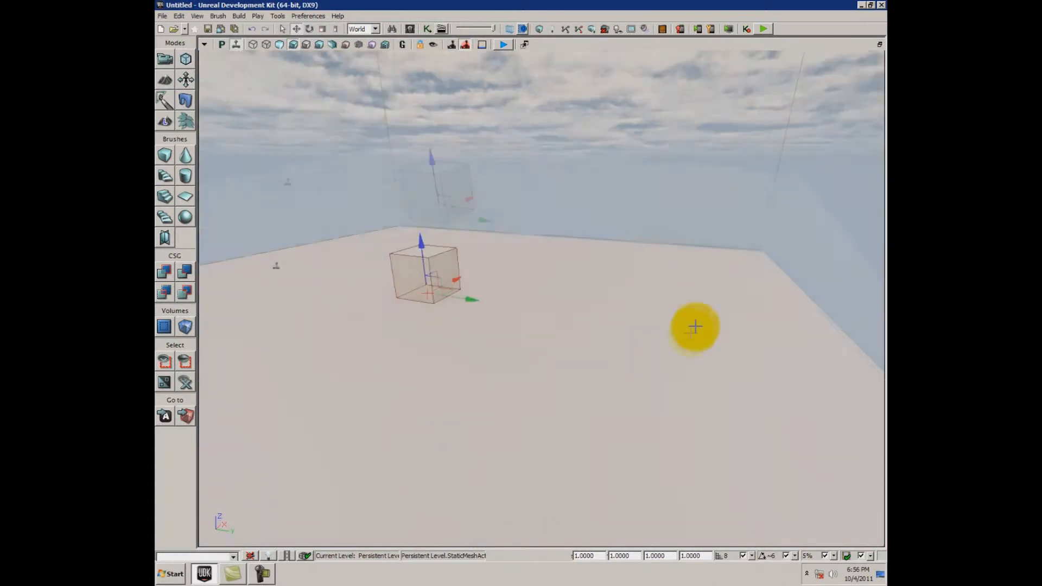
mouse_move(636, 223)
mouse_down()
mouse_move(600, 328)
mouse_move(556, 155)
mouse_move(765, 284)
mouse_move(668, 146)
mouse_move(465, 277)
mouse_move(735, 351)
mouse_move(674, 172)
mouse_move(680, 237)
mouse_up()
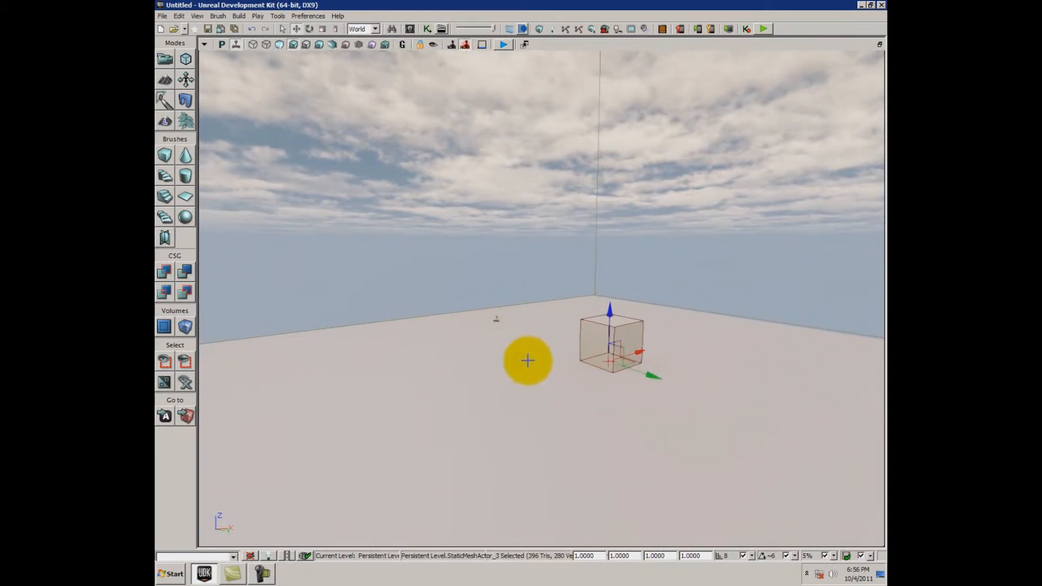
mouse_move(727, 310)
mouse_down()
mouse_move(861, 307)
mouse_move(628, 334)
mouse_move(376, 341)
mouse_move(870, 344)
mouse_move(577, 349)
mouse_move(540, 363)
mouse_move(552, 364)
mouse_up()
mouse_move(530, 263)
mouse_down()
mouse_move(488, 41)
mouse_move(442, 47)
mouse_move(488, 51)
mouse_up()
mouse_move(493, 154)
mouse_down()
mouse_move(569, 558)
mouse_move(594, 551)
mouse_move(582, 553)
mouse_move(596, 489)
mouse_move(542, 18)
mouse_move(463, 47)
mouse_move(664, 573)
mouse_move(698, 546)
mouse_move(736, 545)
mouse_up()
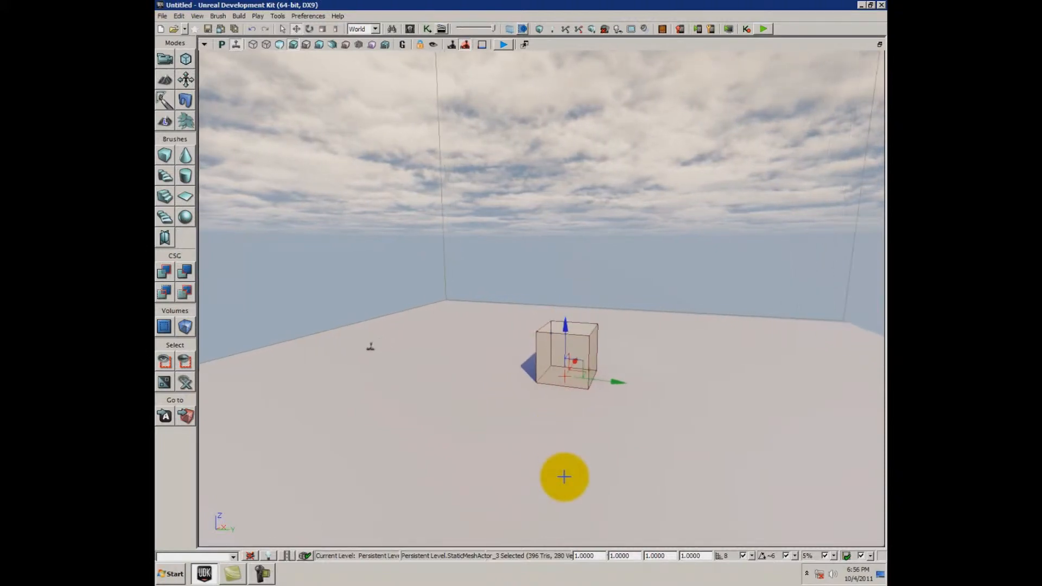
drag(539, 407, 549, 352)
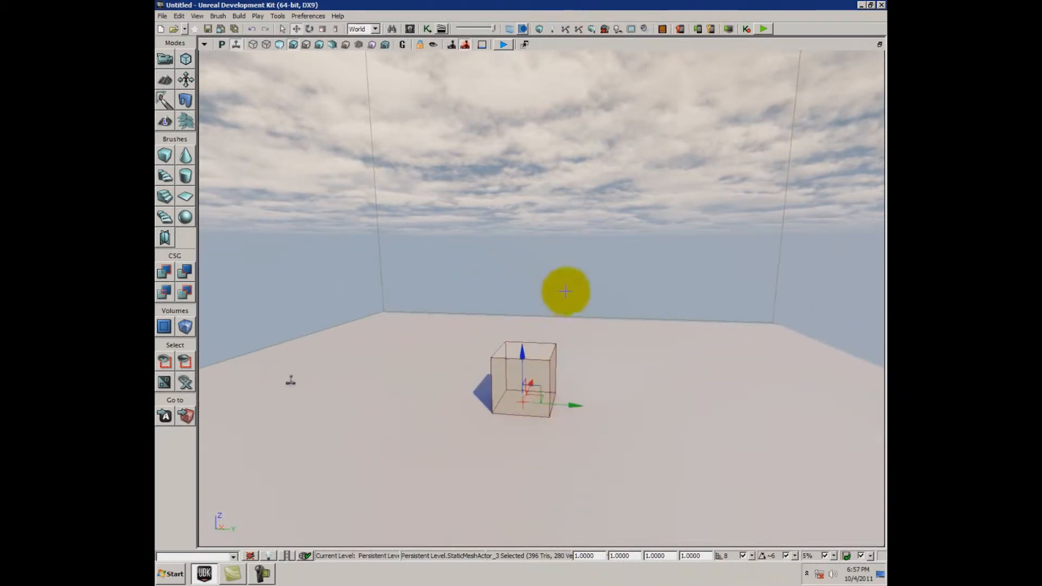
Tilt and turn the camera in place to look over the floor, the sky and the cube
right_drag(597, 319, 565, 332)
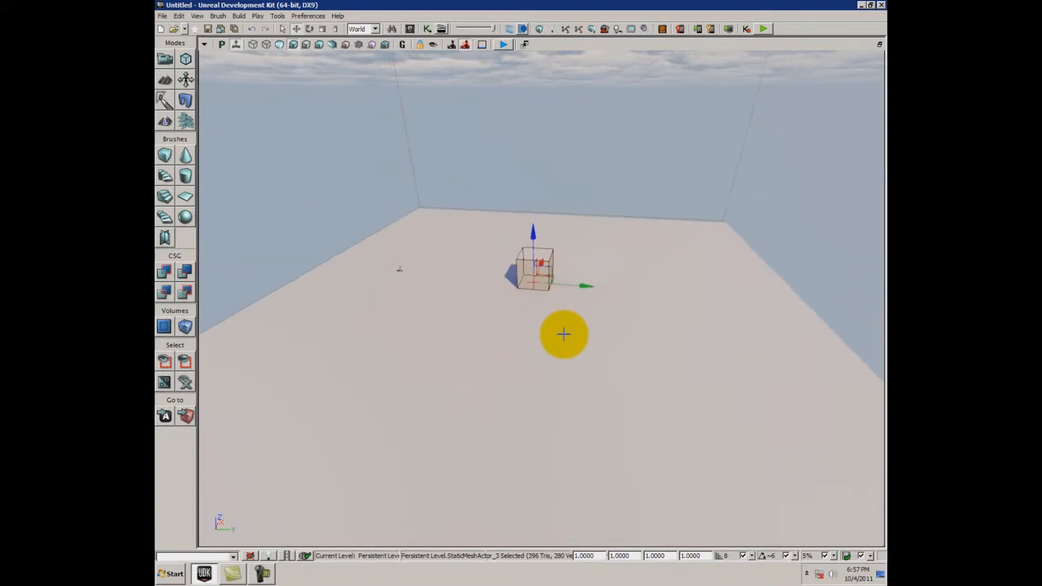
scroll(563, 335, down, 5)
scroll(562, 336, up, 5)
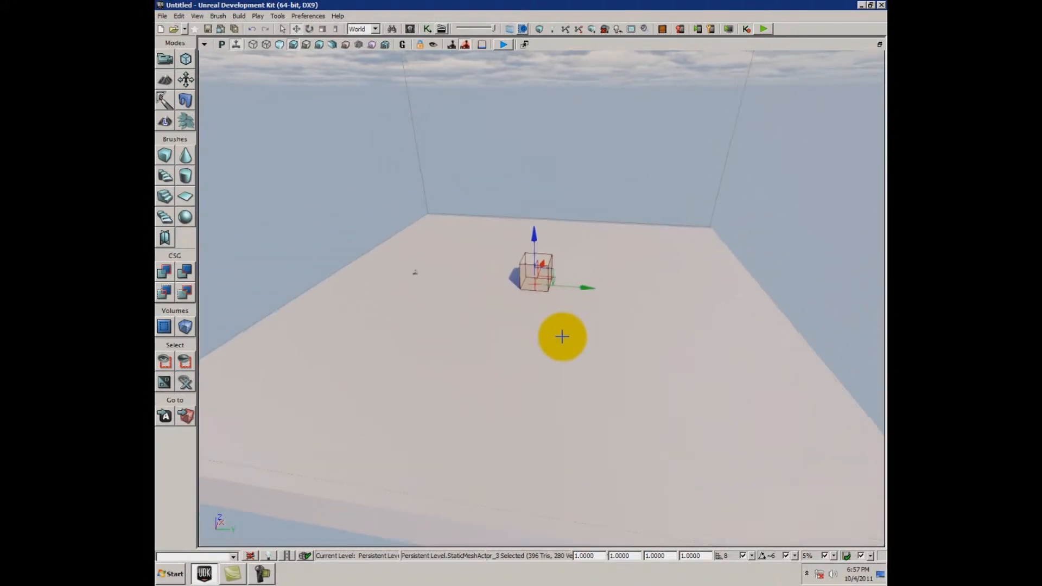
right_drag(561, 336, 620, 245)
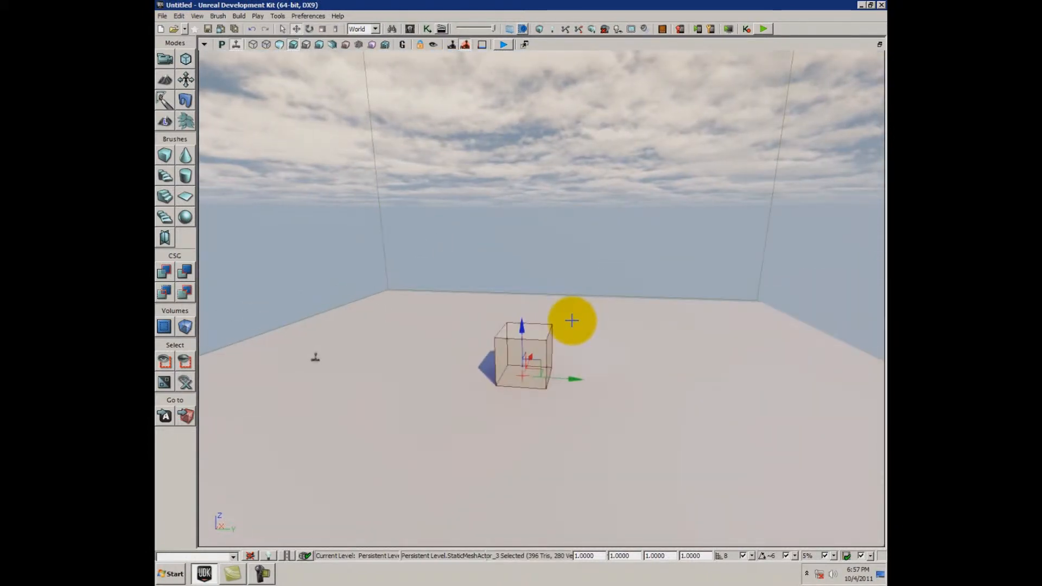
right_drag(572, 320, 864, 535)
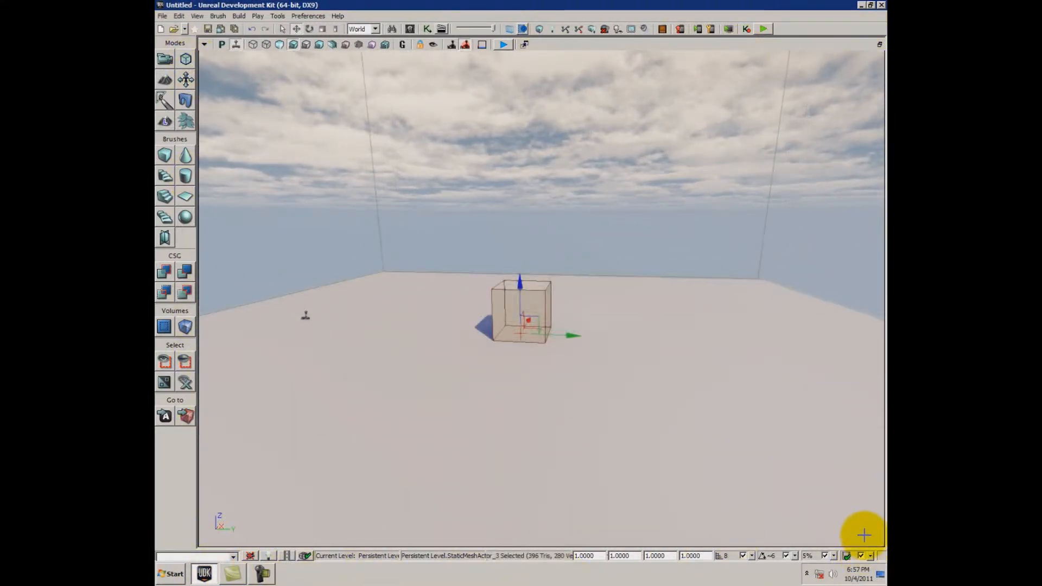
right_drag(797, 529, 540, 407)
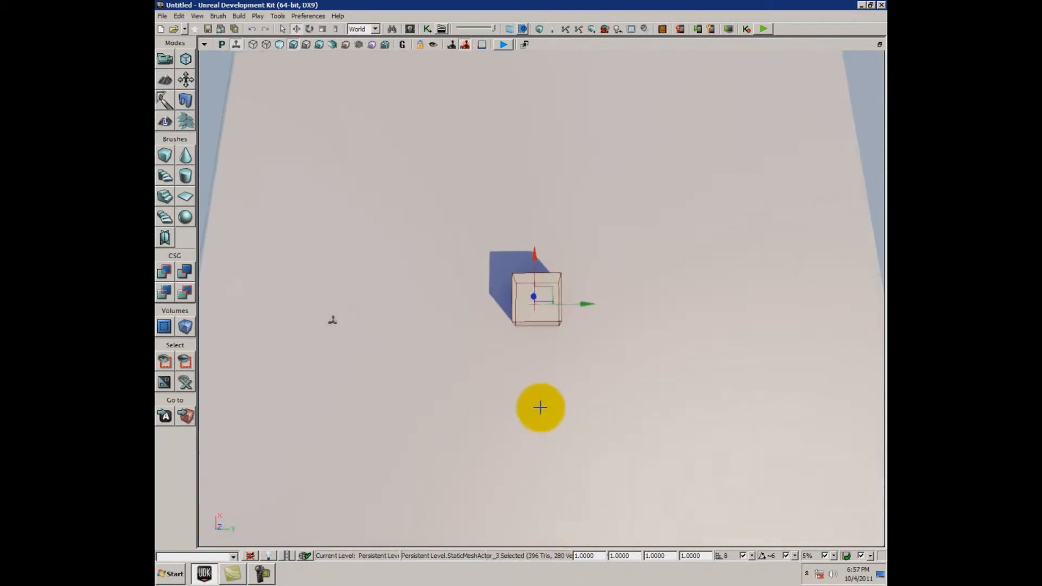
Inspect the cube closely from above, then from its corners and its shaded side
scroll(540, 407, up, 3)
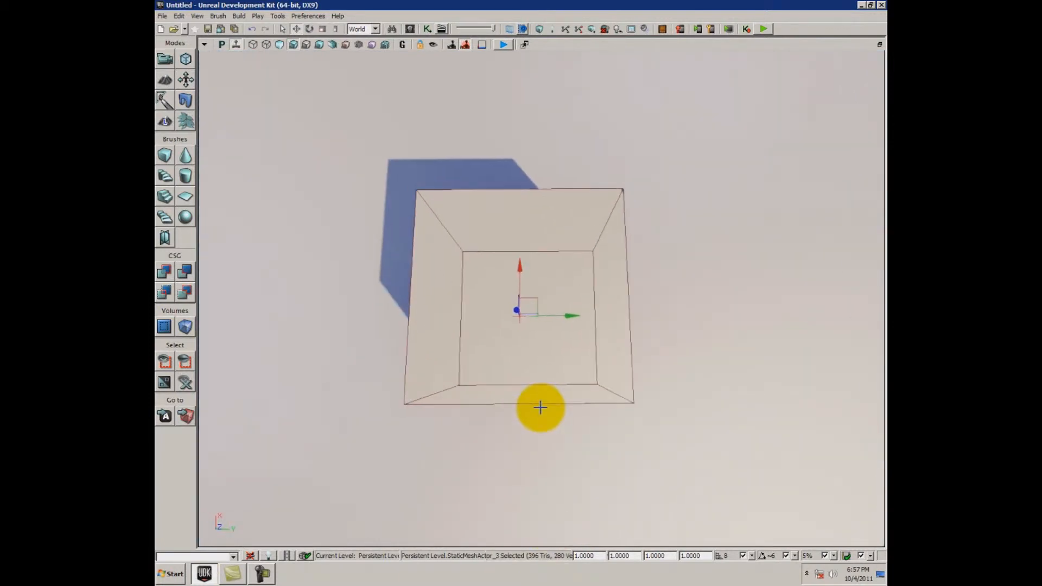
mouse_move(539, 419)
right_down()
mouse_move(565, 330)
mouse_move(542, 435)
mouse_move(600, 472)
mouse_move(865, 201)
mouse_move(550, 417)
right_up()
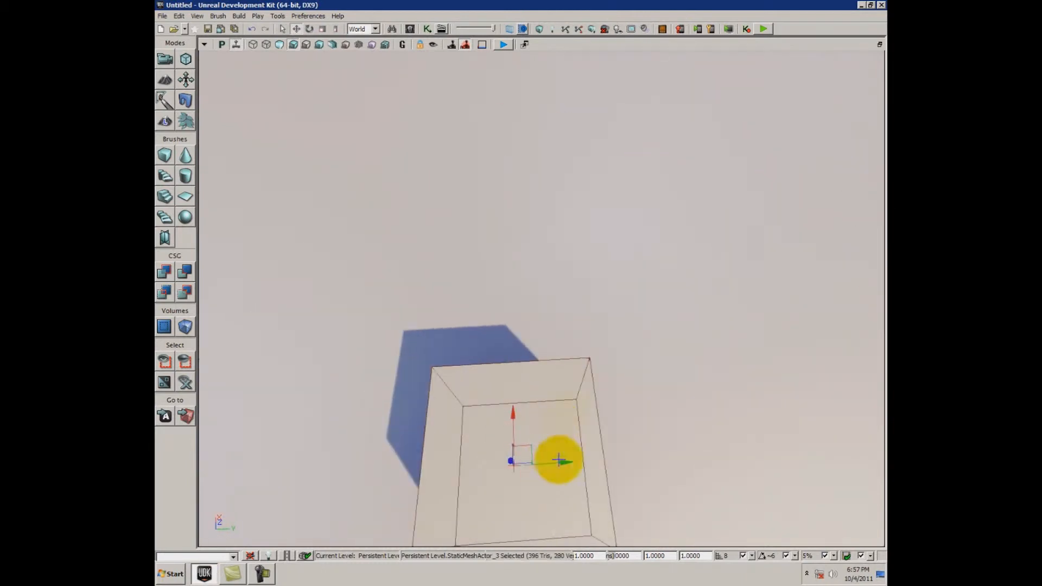
right_drag(558, 460, 199, 179)
right_drag(568, 371, 595, 333)
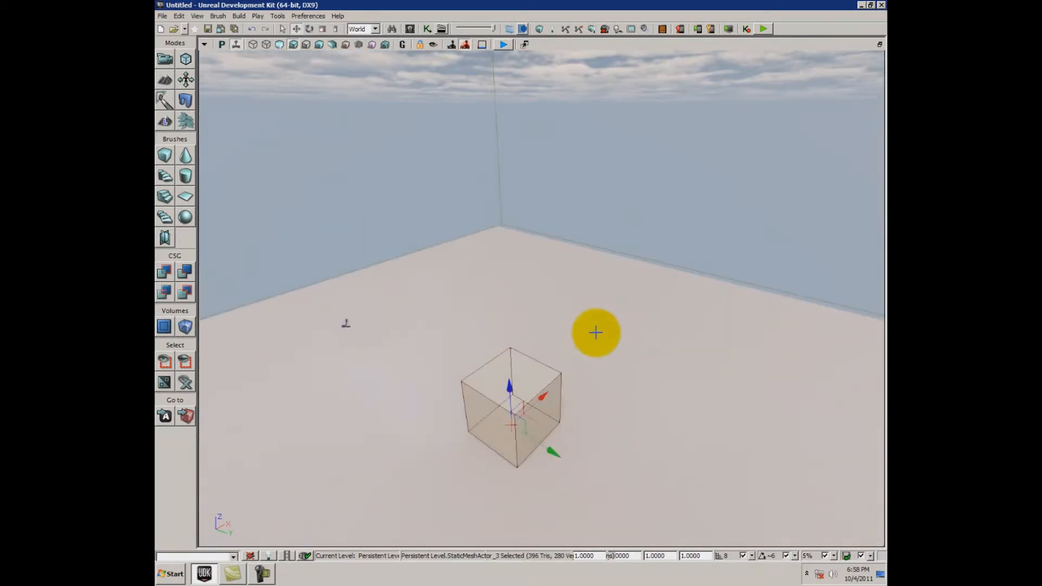
right_drag(487, 315, 205, 250)
right_drag(643, 364, 356, 365)
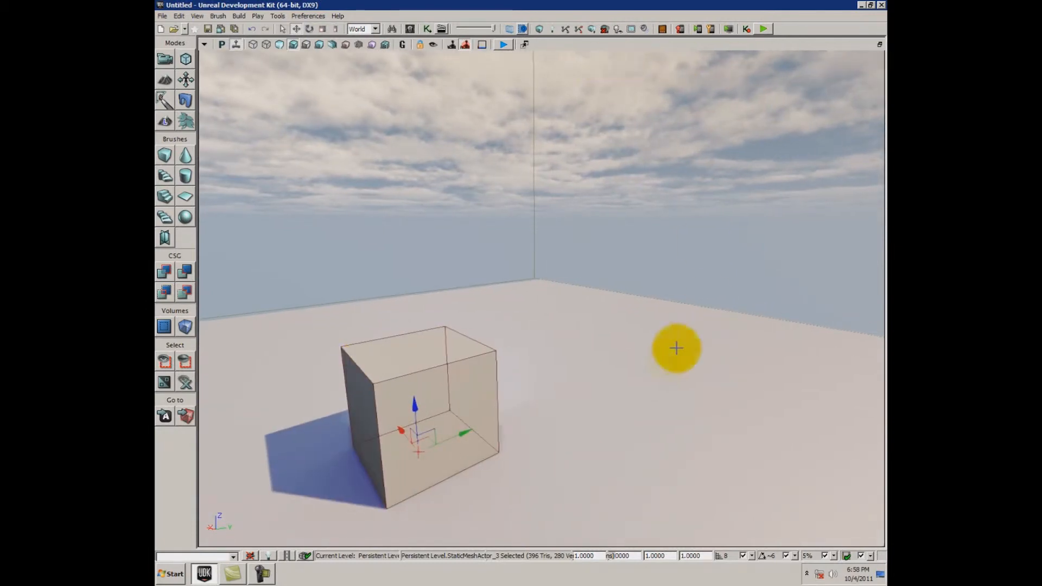
right_drag(679, 360, 660, 233)
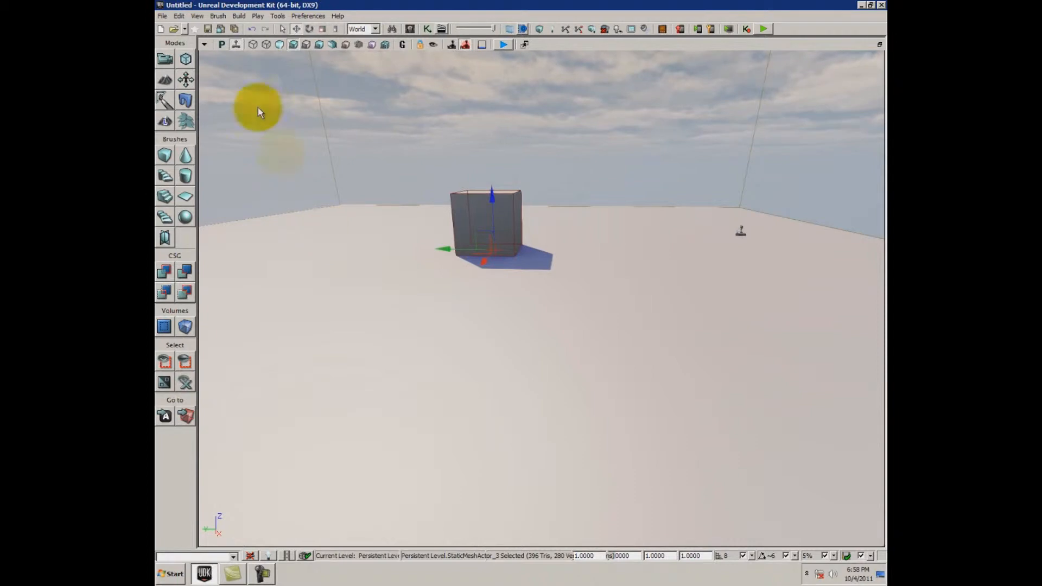
Cycle the single viewport through its orthographic view types and back to perspective
click(222, 44)
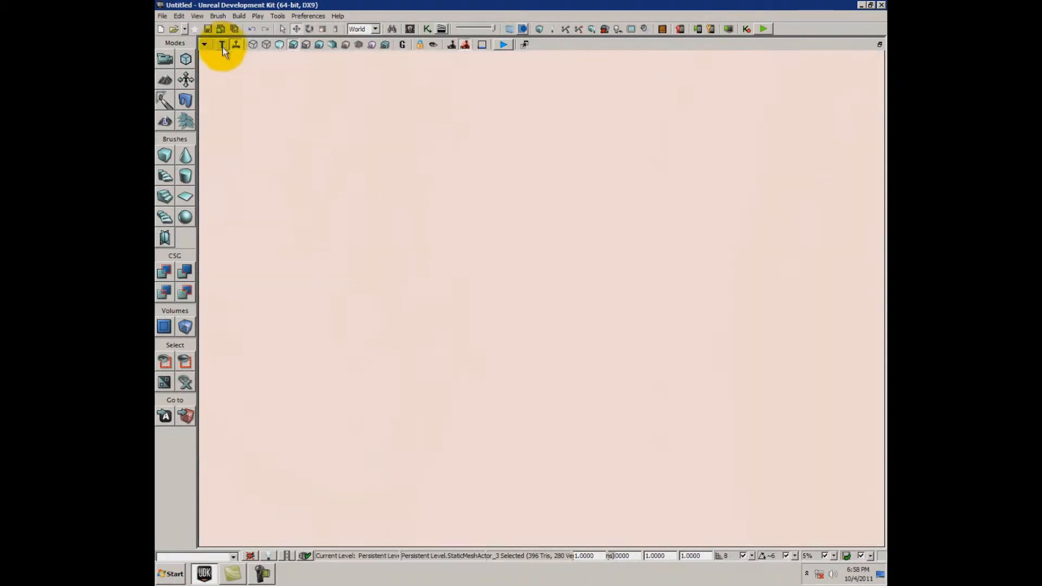
click(222, 46)
click(223, 46)
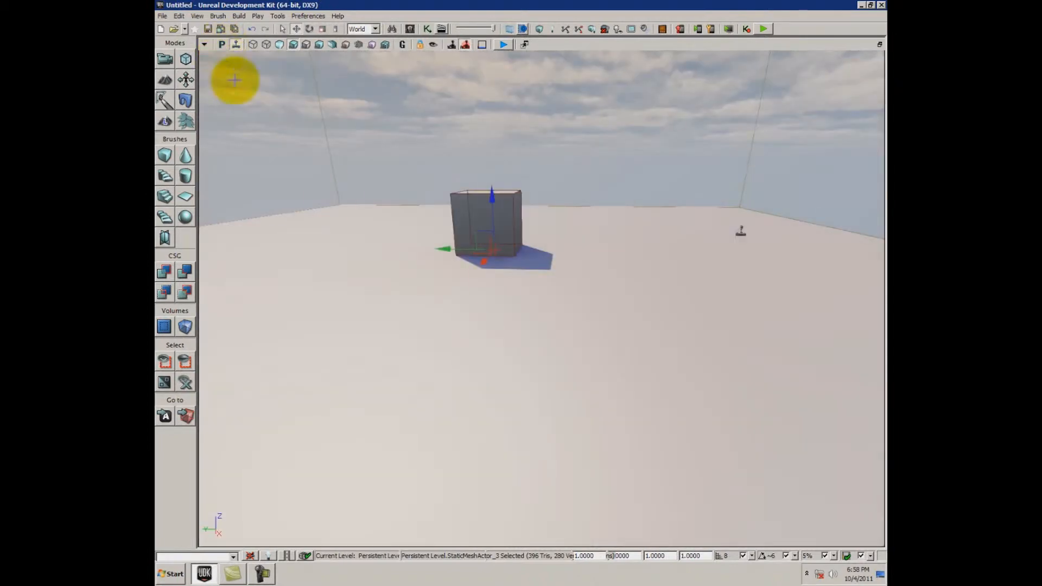
Restore the four-viewport layout and activate the side, front, top and perspective views in turn
click(880, 45)
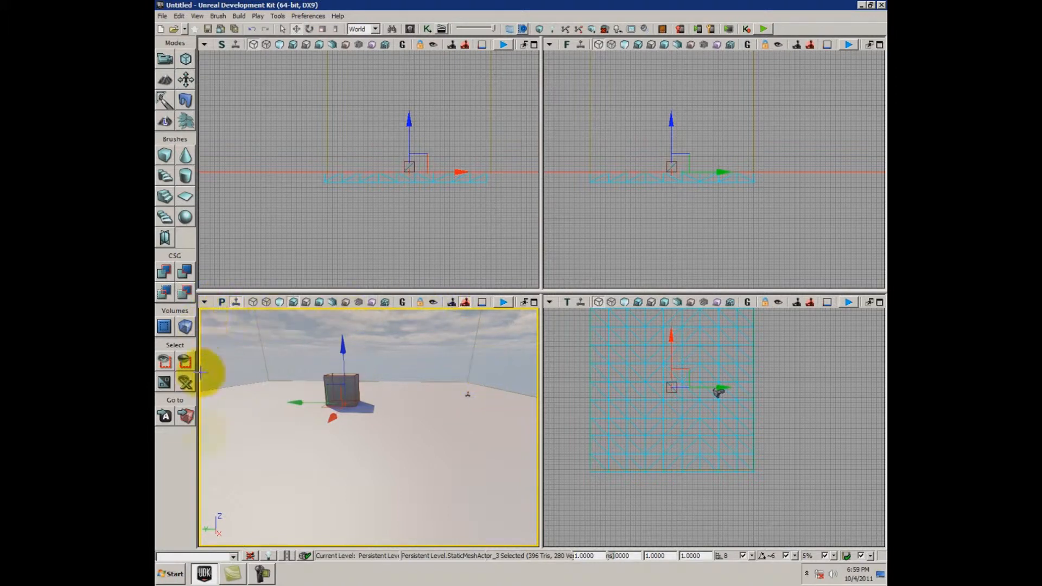
click(473, 262)
click(591, 213)
click(651, 495)
click(361, 405)
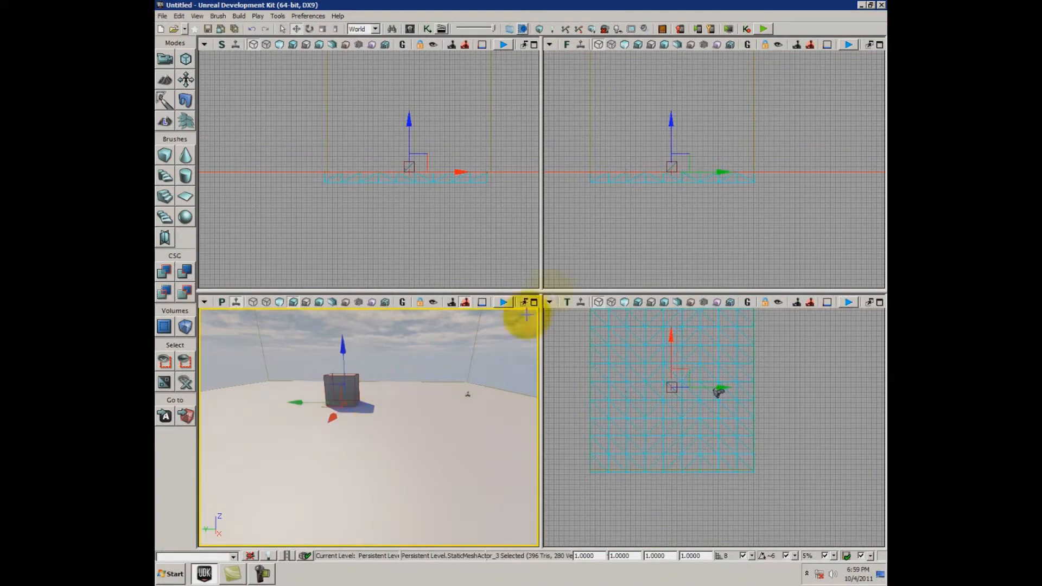
Pan and zoom the side and front orthographic views to examine the level layout
drag(465, 242, 344, 232)
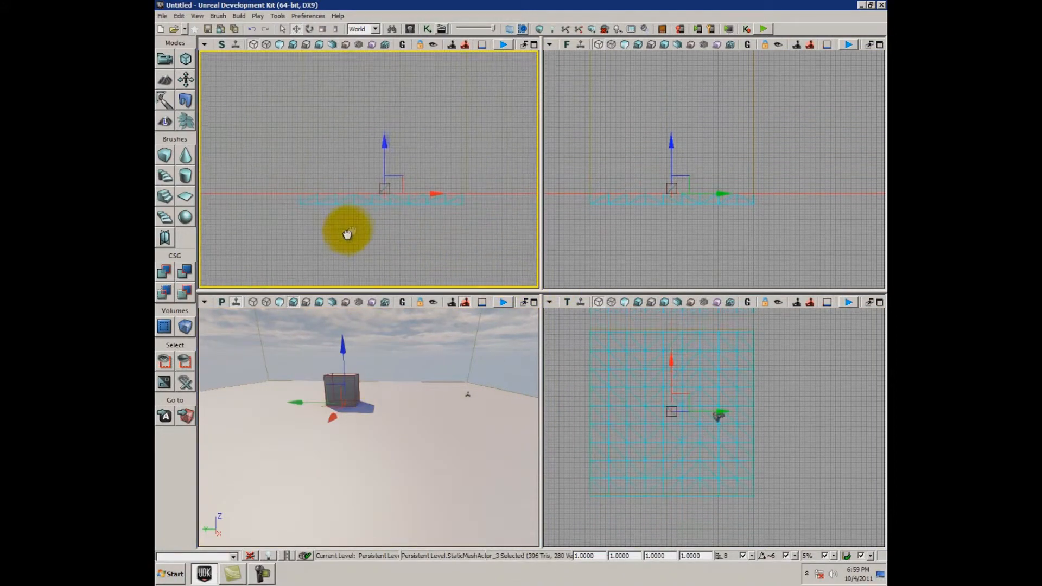
drag(716, 244, 751, 197)
mouse_move(690, 221)
mouse_down()
mouse_move(721, 213)
mouse_move(700, 241)
mouse_move(675, 210)
mouse_up()
scroll(681, 211, up, 4)
scroll(682, 210, up, 3)
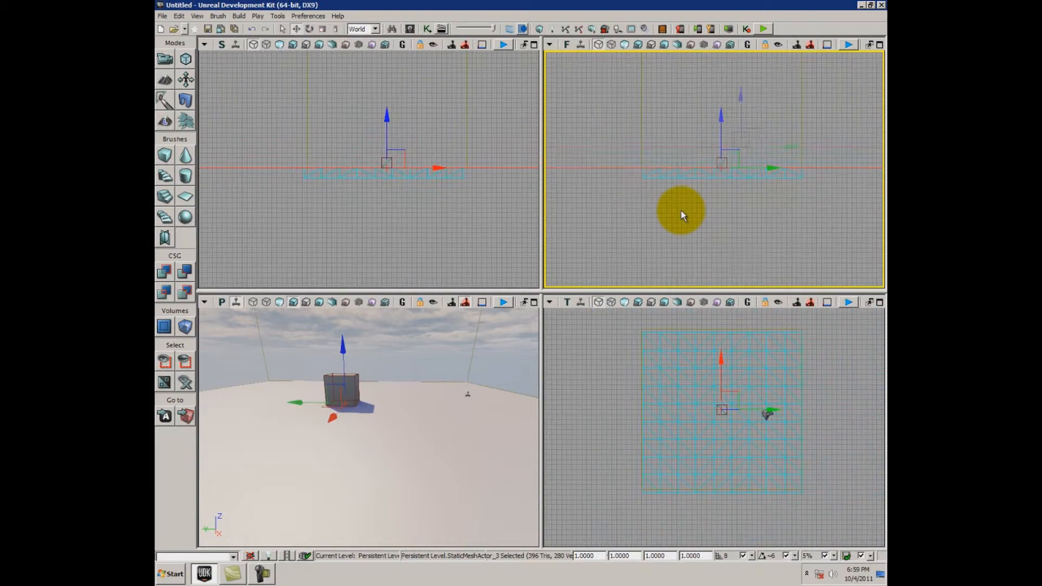
drag(728, 213, 765, 114)
scroll(751, 70, down, 6)
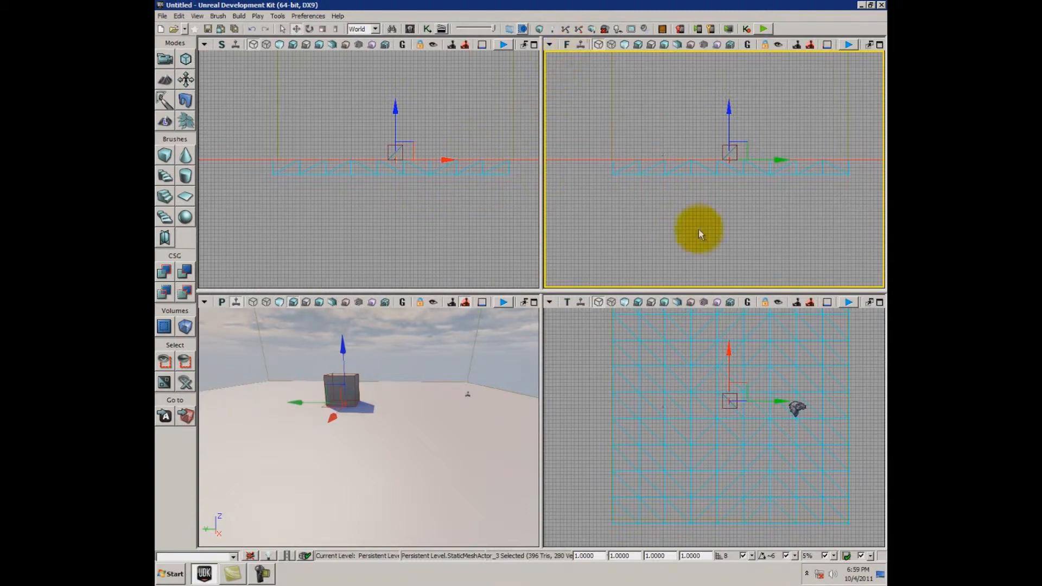
Select the cube brush by its edge in the front orthographic view
scroll(713, 208, up, 13)
scroll(763, 247, down, 4)
drag(708, 209, 653, 226)
scroll(673, 254, up, 4)
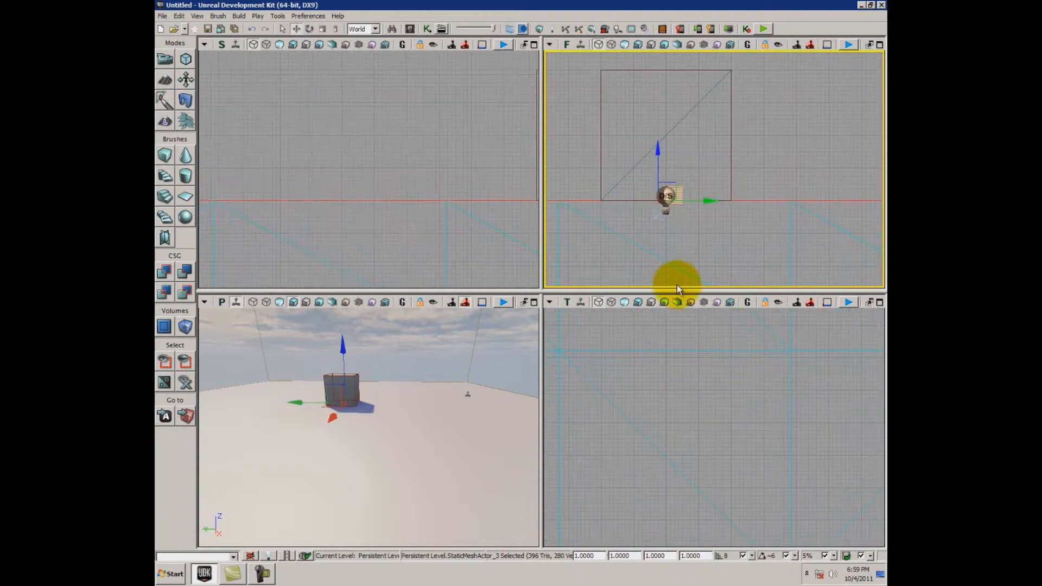
drag(679, 204, 785, 245)
scroll(722, 234, up, 2)
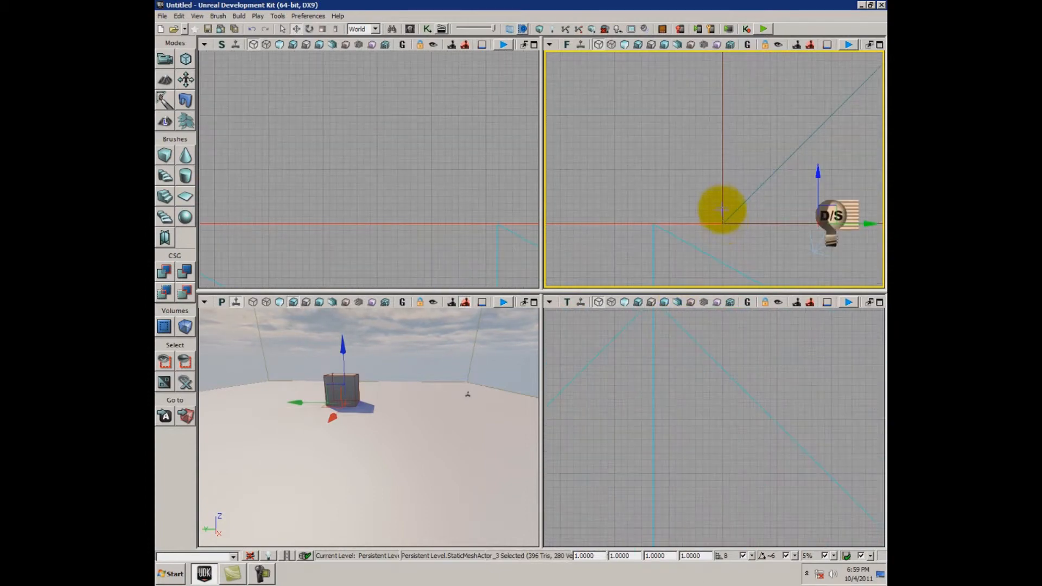
scroll(684, 221, up, 2)
click(730, 224)
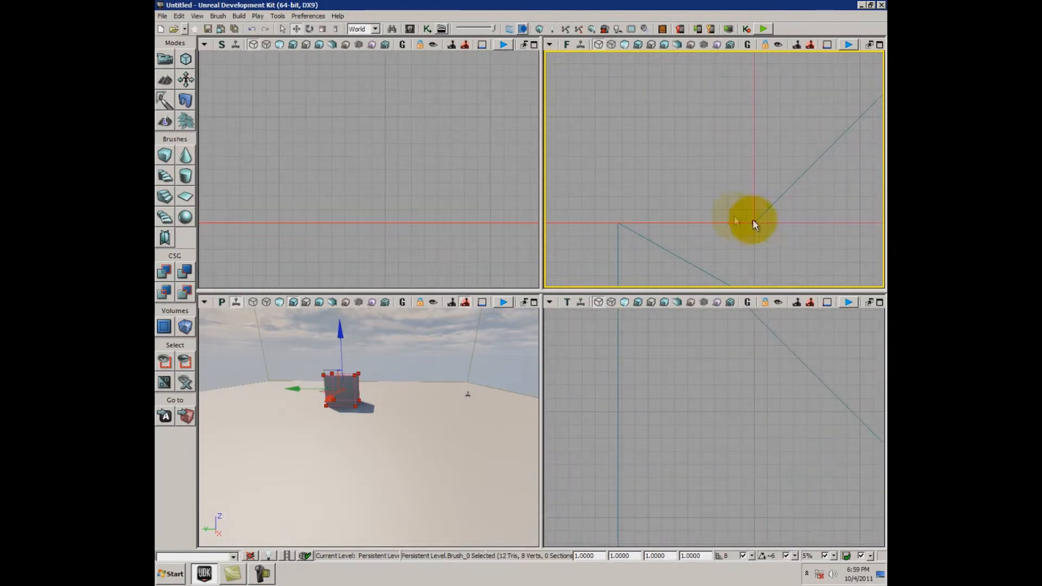
Frame the selected cube brush in the top view and examine it across the orthographic views
scroll(655, 212, down, 7)
middle_drag(717, 364, 747, 455)
scroll(730, 353, down, 5)
mouse_move(731, 353)
mouse_down()
mouse_move(713, 374)
mouse_move(721, 490)
mouse_up()
scroll(722, 442, up, 2)
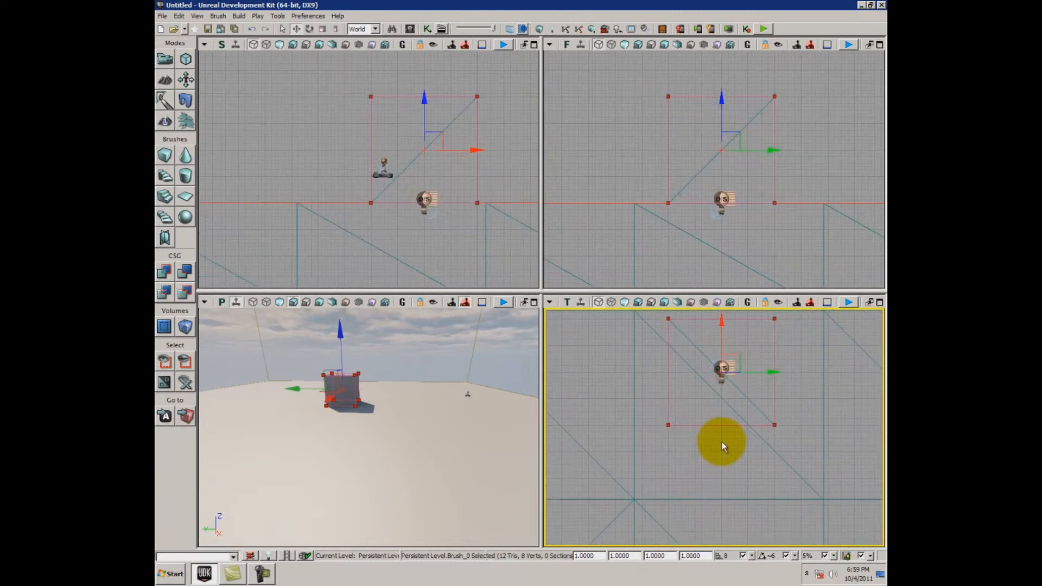
drag(716, 428, 725, 498)
scroll(728, 487, up, 2)
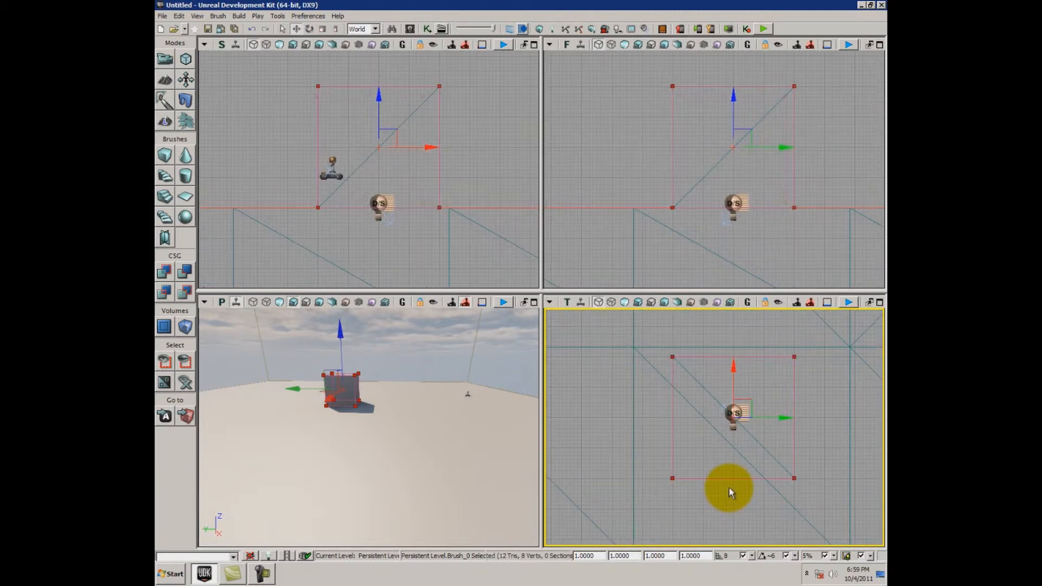
Measure the cube brush's height from its upper edge to its base in the front orthographic view
scroll(627, 211, down, 1)
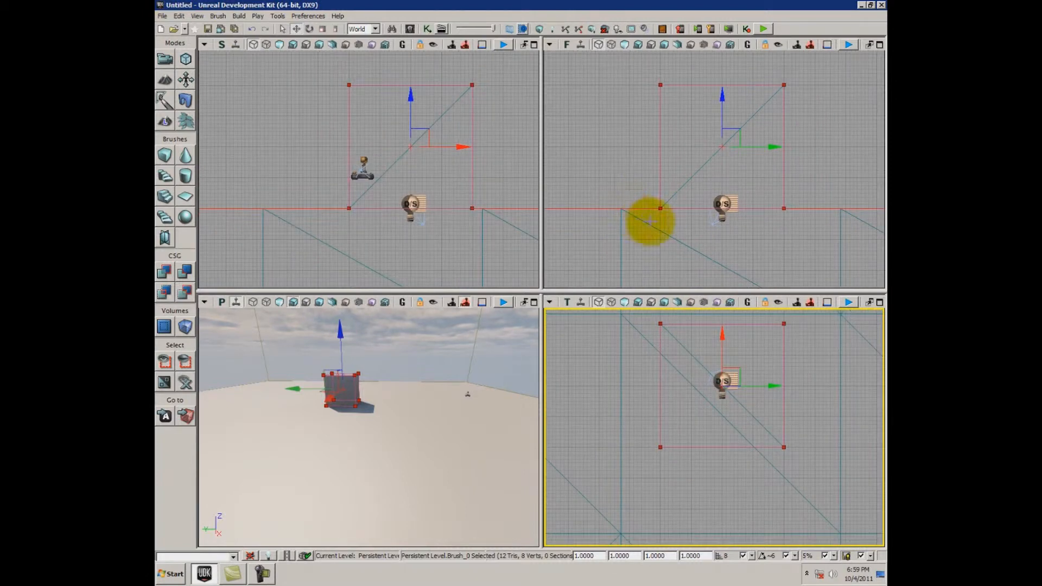
mouse_move(668, 206)
middle_down()
mouse_move(671, 164)
mouse_move(661, 148)
mouse_move(662, 171)
middle_up()
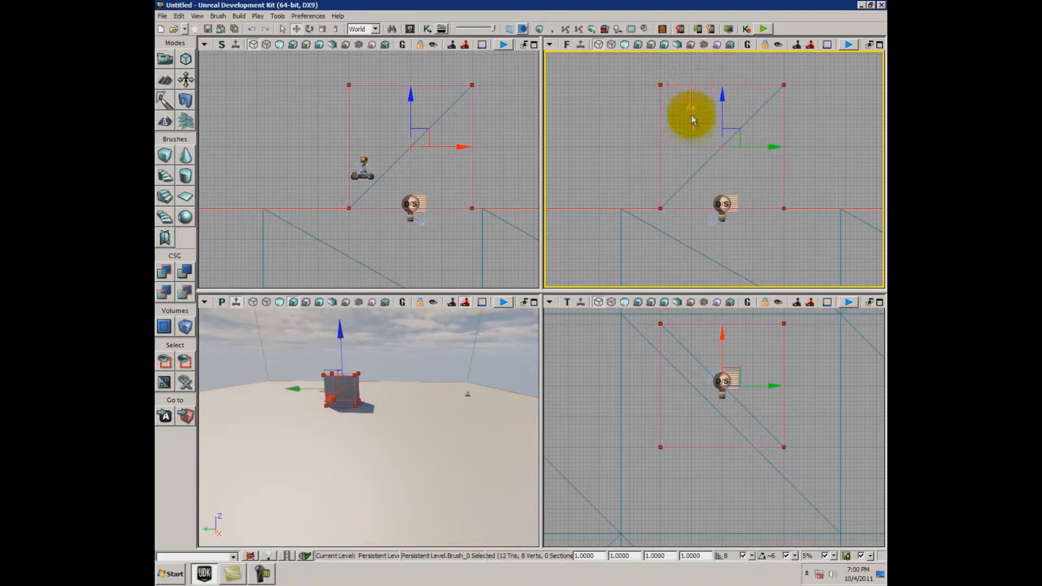
scroll(692, 89, up, 2)
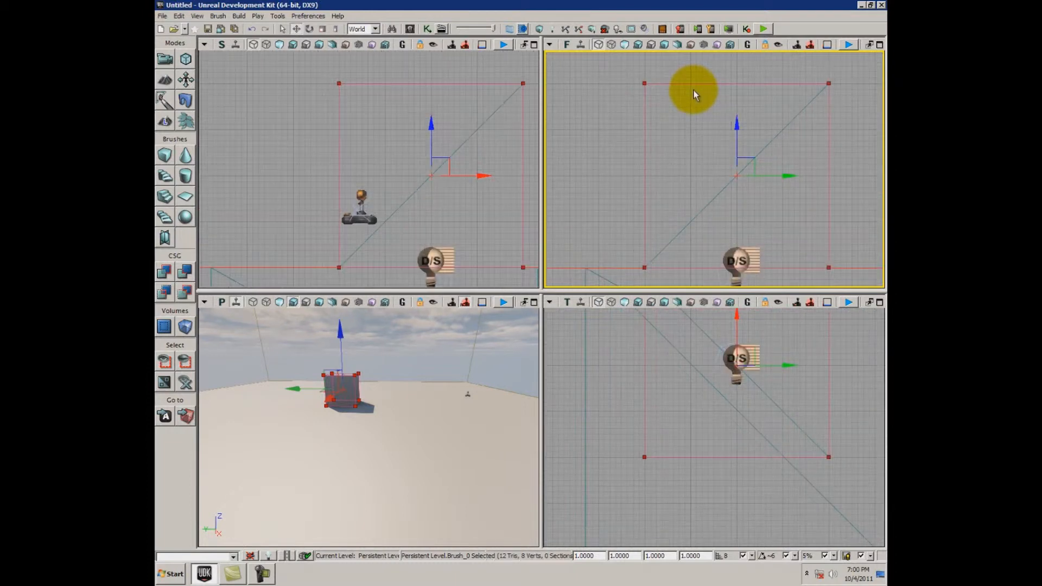
middle_drag(689, 84, 696, 215)
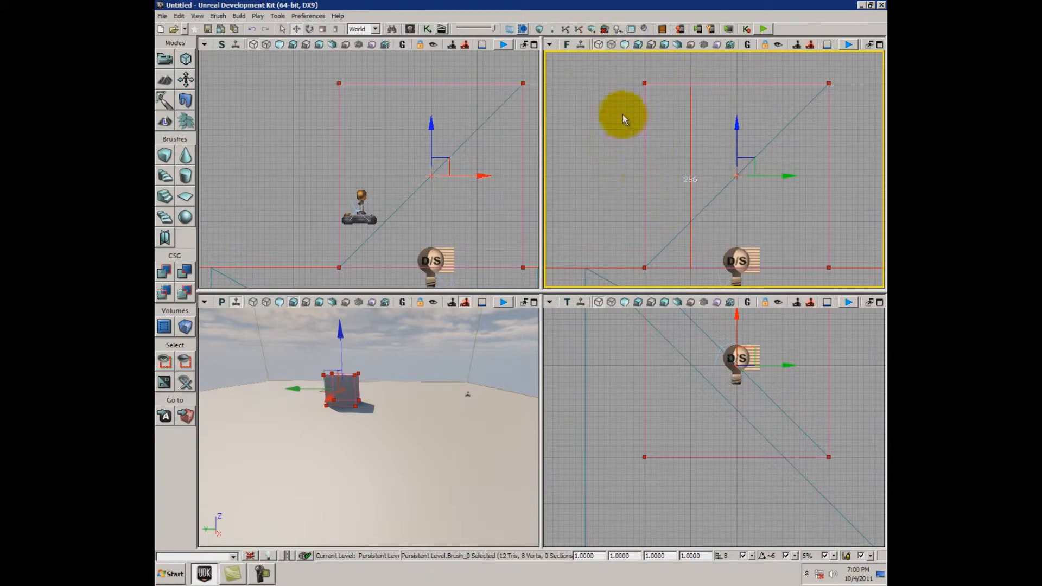
Measure the distance along the floor from its outer end towards the cube in the side orthographic view
scroll(396, 223, down, 5)
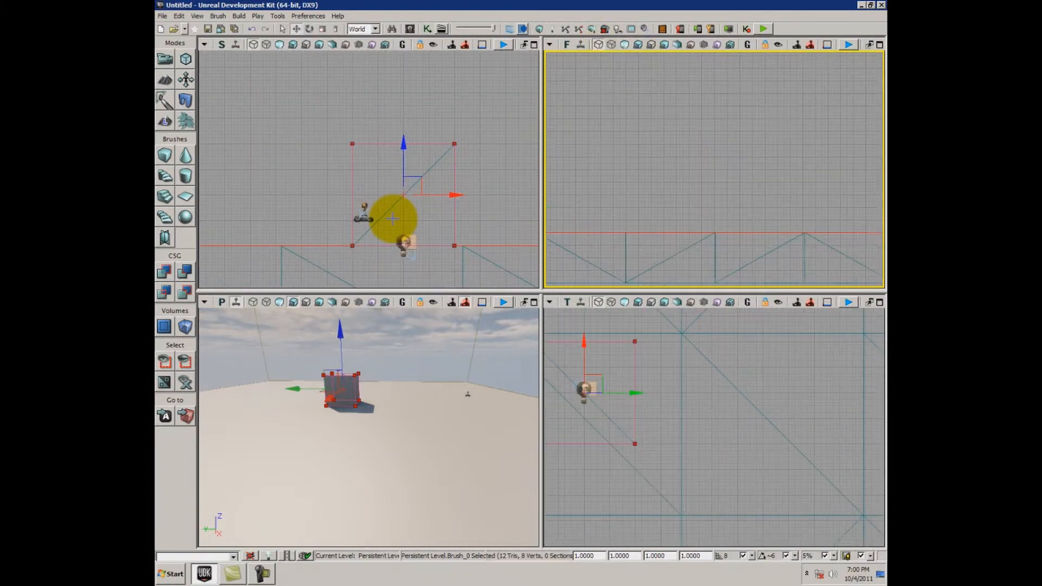
scroll(392, 254, down, 4)
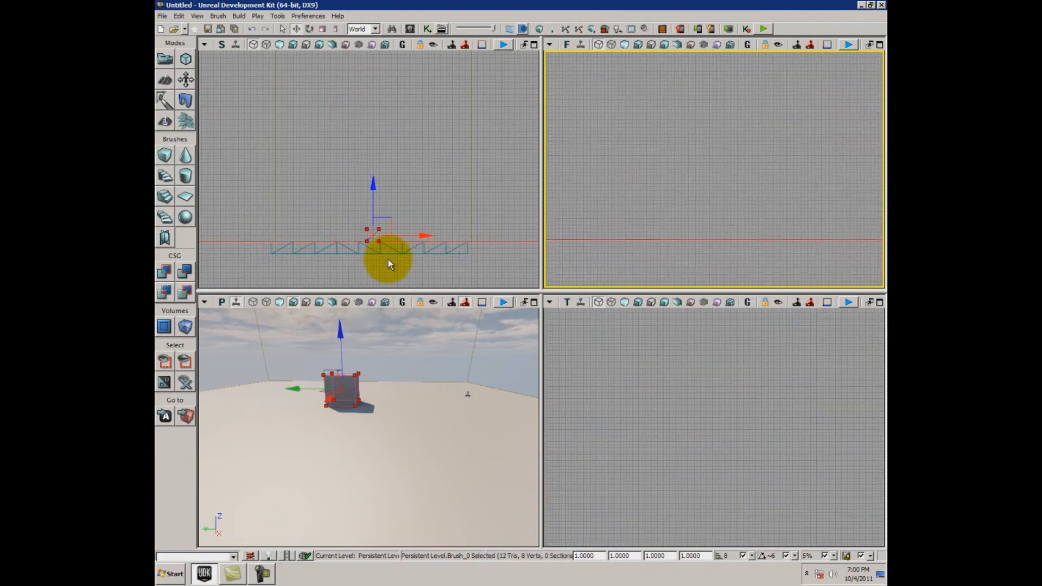
mouse_move(389, 242)
mouse_down()
mouse_move(401, 273)
mouse_move(419, 245)
mouse_move(415, 210)
mouse_move(434, 207)
mouse_up()
scroll(284, 212, up, 1)
scroll(283, 213, up, 1)
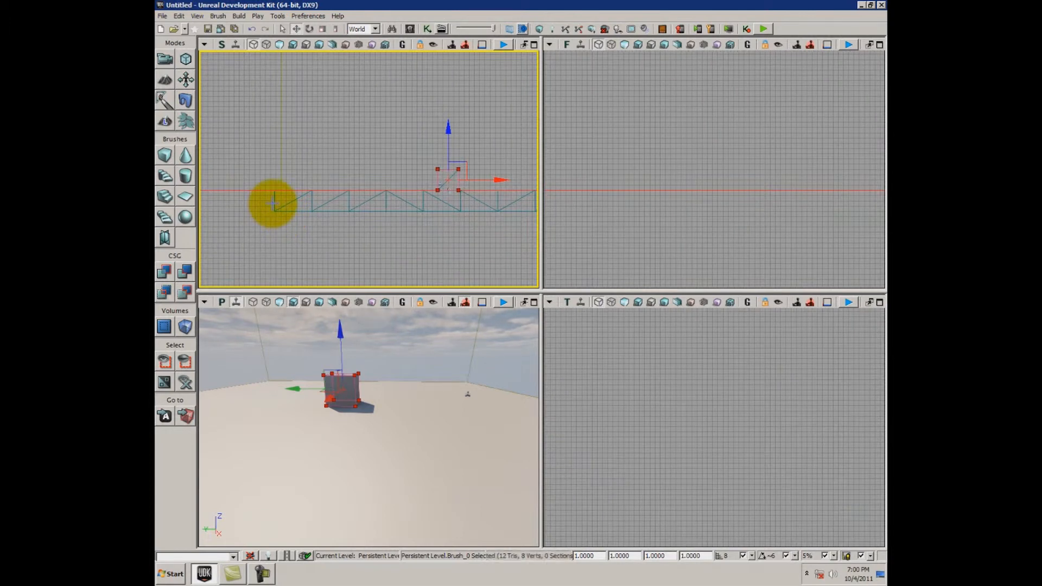
middle_drag(301, 201, 459, 202)
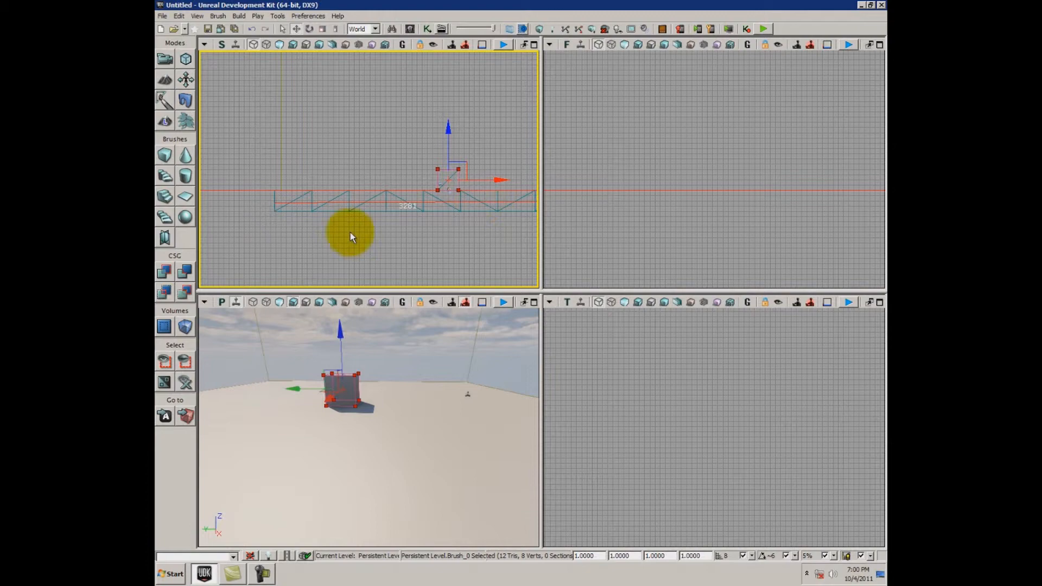
Measure the cube brush's height from its base upwards in the side orthographic view
scroll(460, 219, up, 3)
scroll(453, 188, up, 6)
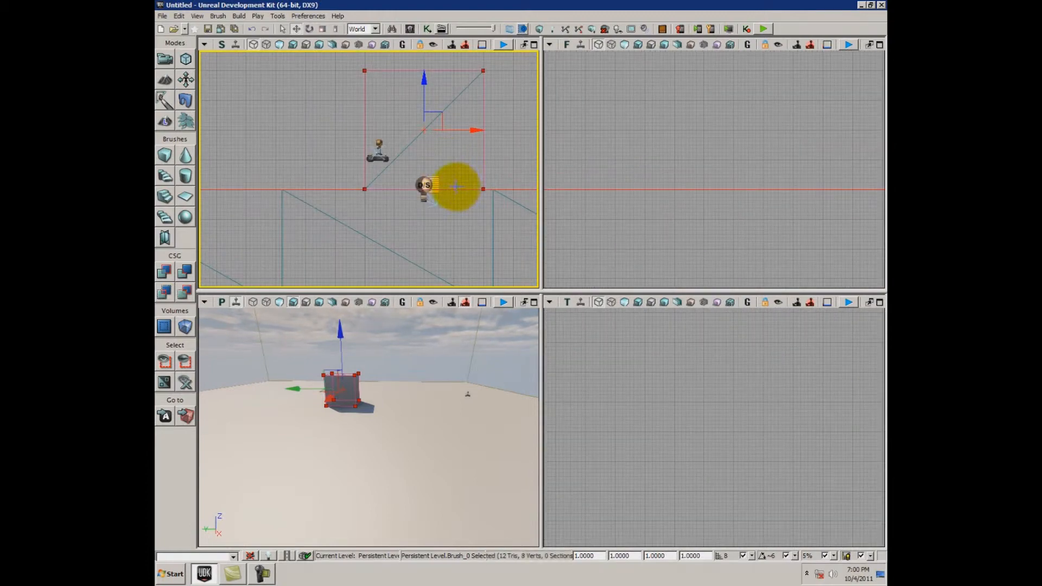
middle_drag(454, 188, 461, 77)
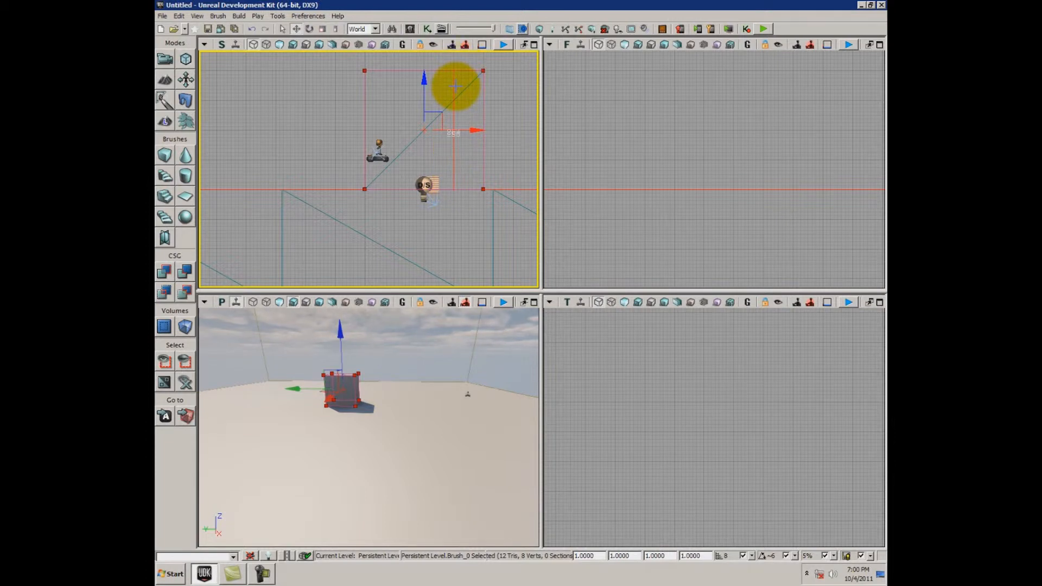
drag(479, 228, 435, 214)
drag(717, 257, 696, 227)
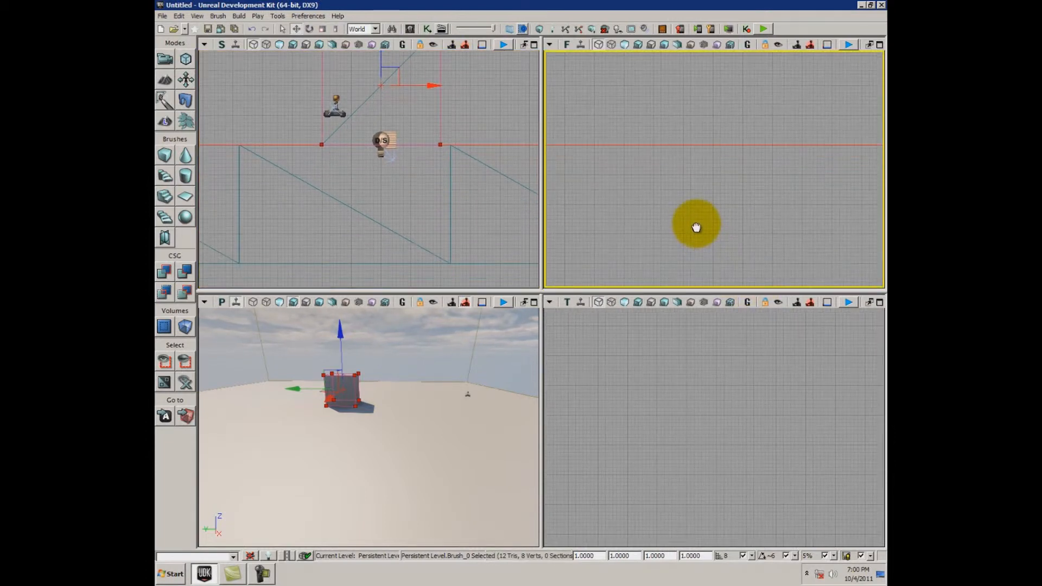
Cycle through the perspective viewport's camera movement speeds, flying around the floor and cube to compare them
right_click(424, 436)
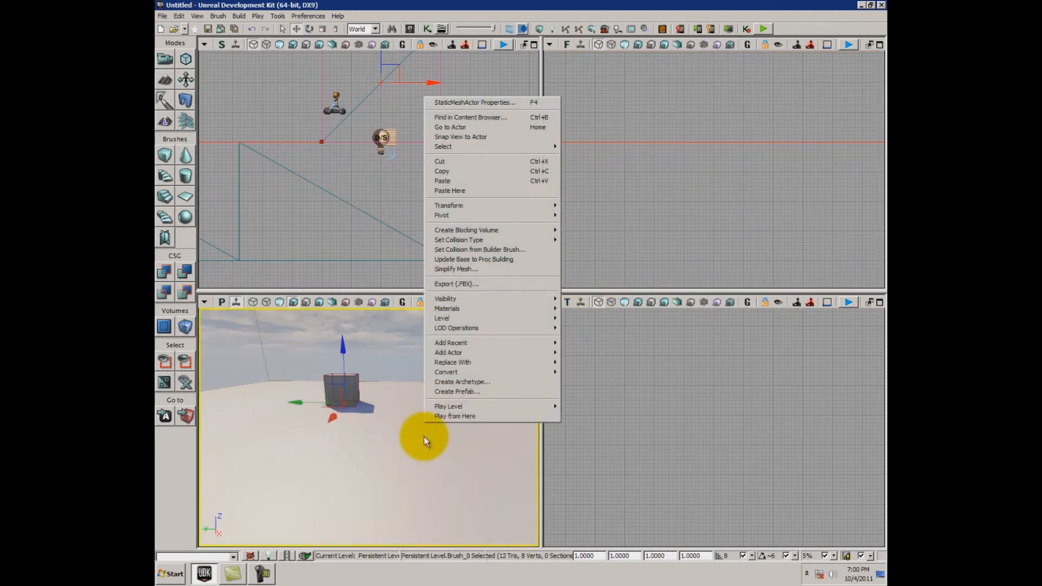
click(475, 92)
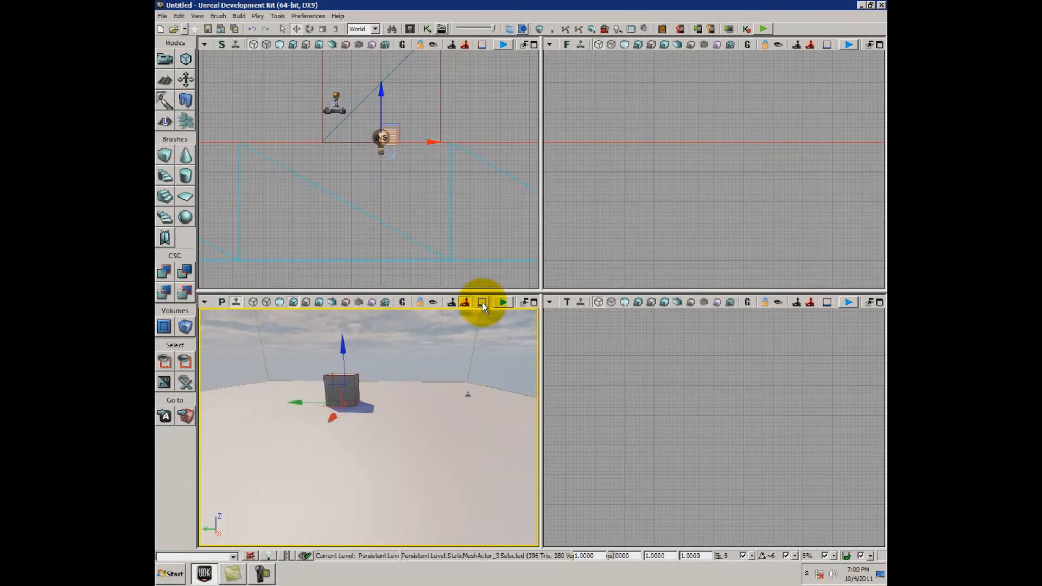
click(483, 304)
drag(475, 420, 254, 423)
click(482, 302)
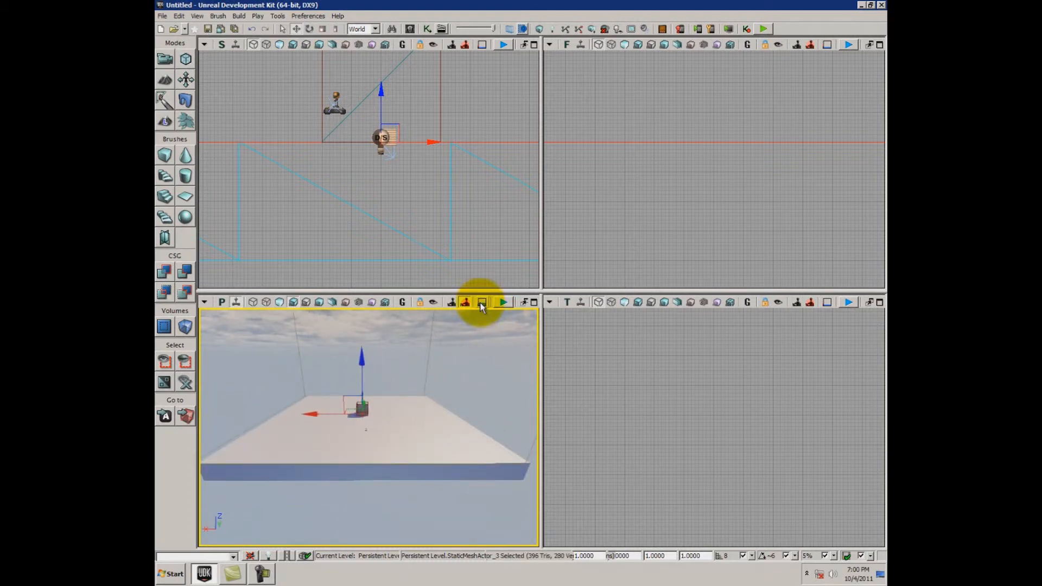
drag(447, 401, 501, 428)
click(481, 302)
drag(380, 391, 385, 374)
click(482, 304)
mouse_move(500, 421)
mouse_down()
mouse_move(445, 429)
mouse_move(517, 437)
mouse_move(437, 441)
mouse_move(433, 428)
mouse_move(347, 409)
mouse_move(461, 437)
mouse_move(500, 423)
mouse_up()
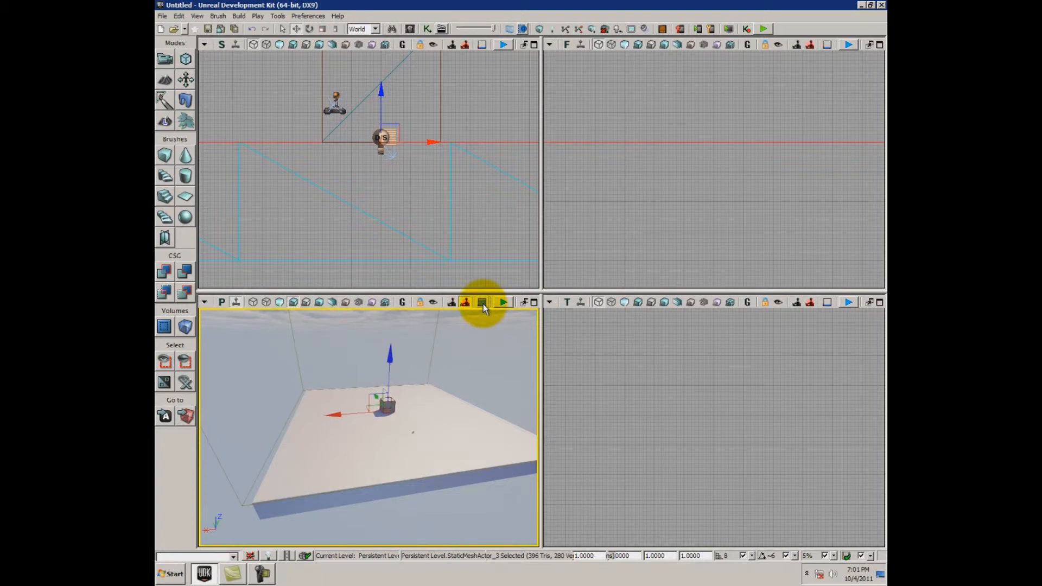
drag(472, 407, 423, 337)
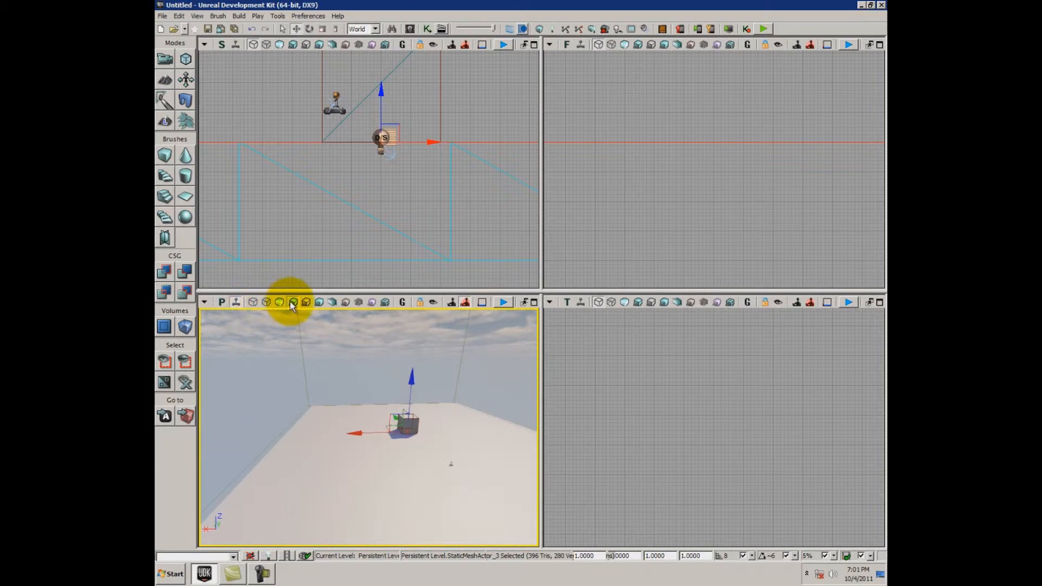
Display the perspective viewport in wireframe and select the cube brush by its edge
click(253, 304)
mouse_move(414, 449)
mouse_down()
mouse_move(386, 467)
mouse_move(360, 444)
mouse_move(493, 430)
mouse_move(549, 465)
mouse_move(373, 440)
mouse_up()
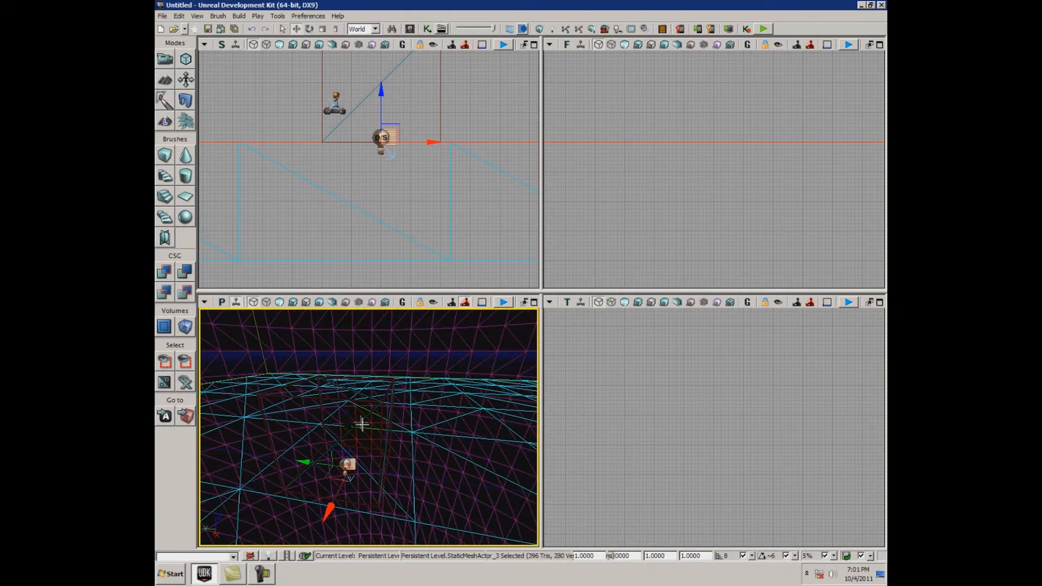
click(379, 464)
click(382, 406)
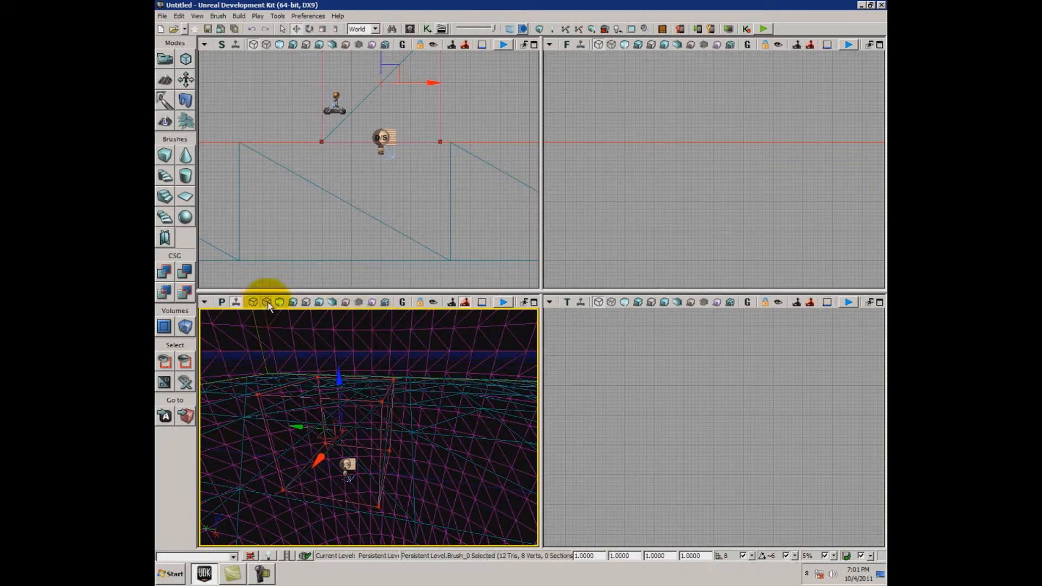
click(395, 424)
click(449, 459)
click(391, 419)
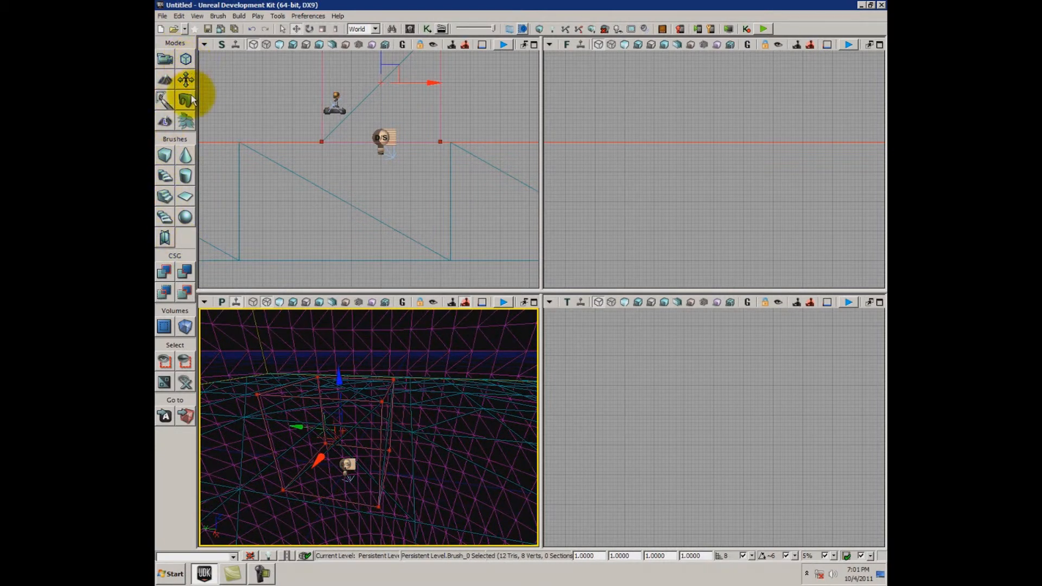
Compare the Unlit and Lit display modes in the perspective viewport while moving around the cube, ending with Lit
click(280, 303)
mouse_move(419, 372)
mouse_down()
mouse_move(425, 453)
mouse_move(396, 425)
mouse_move(338, 461)
mouse_move(195, 435)
mouse_move(297, 477)
mouse_move(400, 379)
mouse_move(367, 349)
mouse_move(294, 313)
mouse_up()
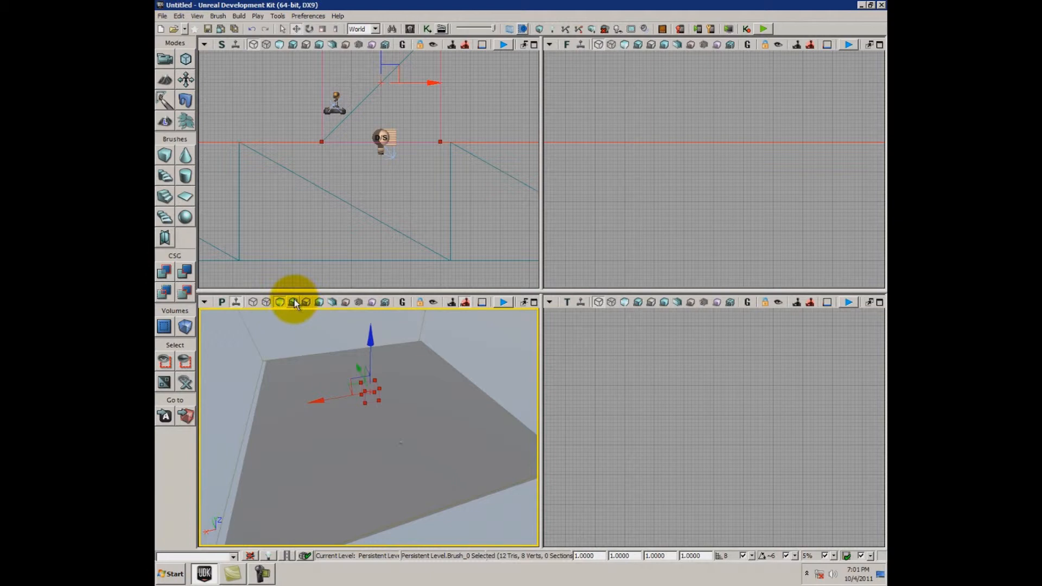
mouse_move(395, 391)
mouse_down()
mouse_move(531, 408)
mouse_move(491, 399)
mouse_move(540, 344)
mouse_move(492, 382)
mouse_move(351, 339)
mouse_up()
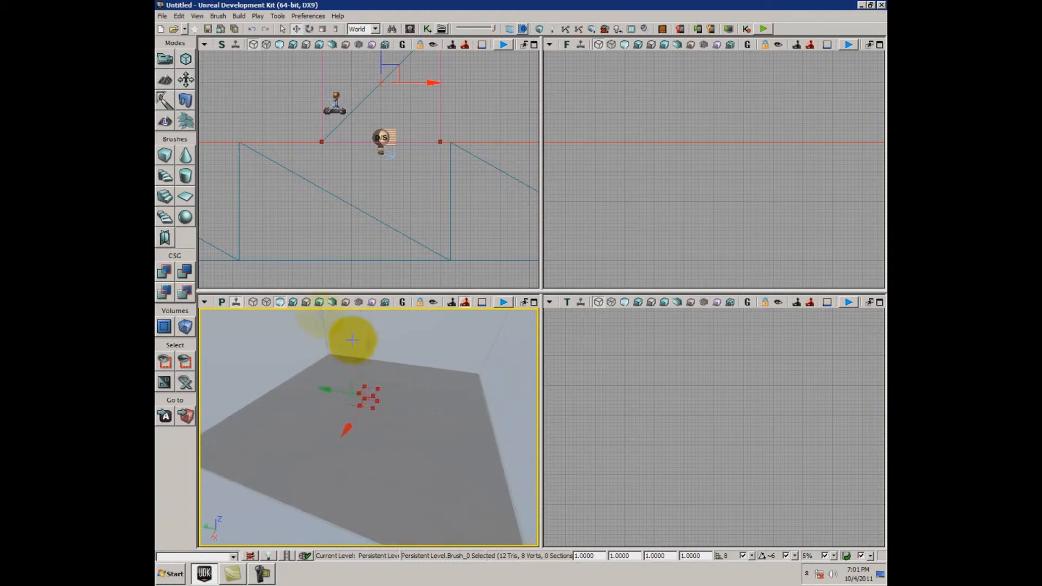
click(293, 302)
mouse_move(400, 418)
mouse_down()
mouse_move(540, 407)
mouse_move(537, 390)
mouse_move(298, 344)
mouse_up()
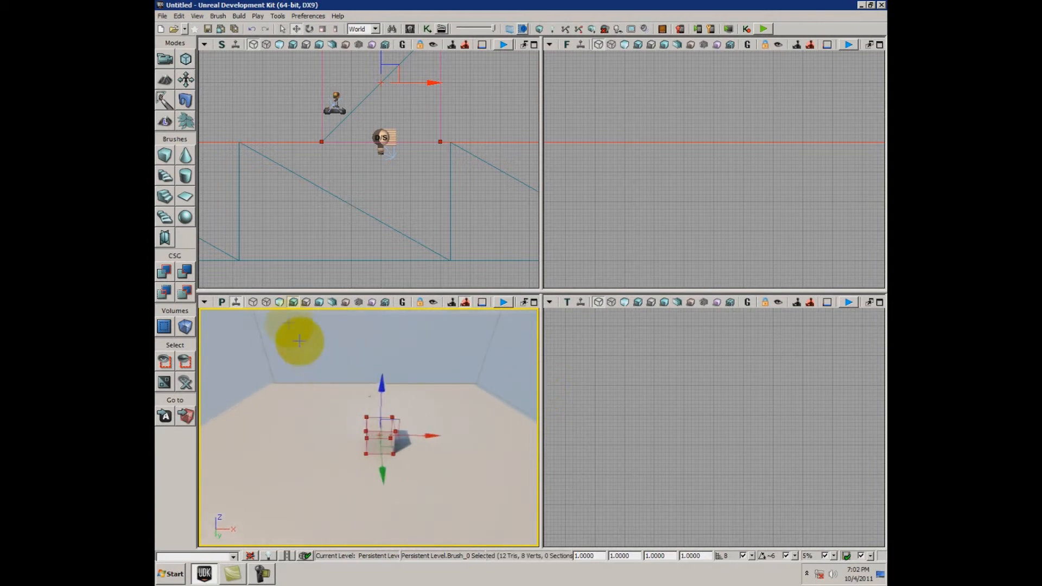
mouse_move(342, 414)
mouse_down()
mouse_move(547, 423)
mouse_move(367, 414)
mouse_move(337, 309)
mouse_up()
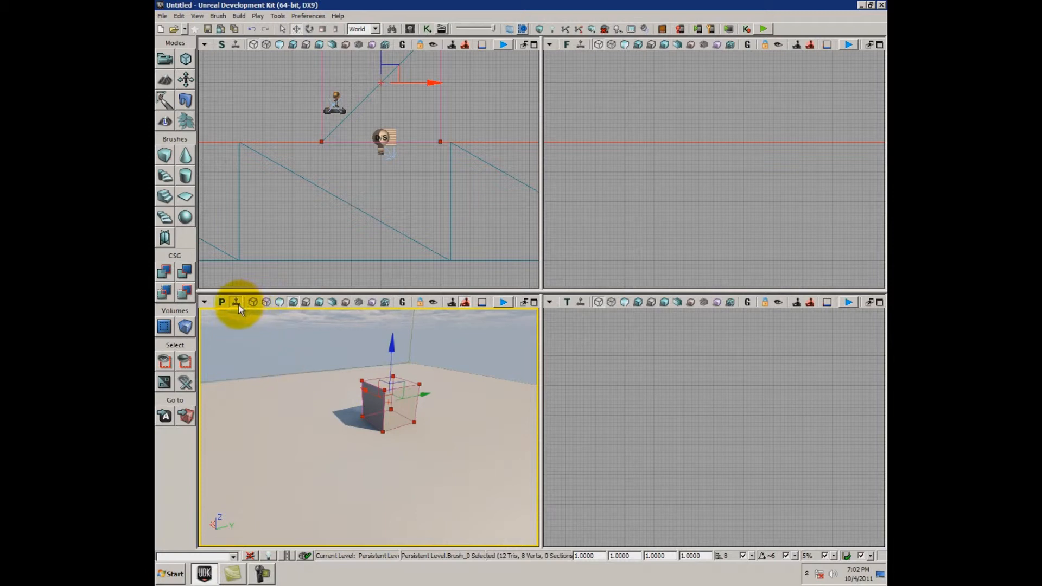
Turn off realtime preview in the perspective viewport and look around the cube and sky
mouse_move(276, 430)
right_down()
mouse_move(259, 333)
mouse_move(388, 354)
mouse_move(268, 443)
right_up()
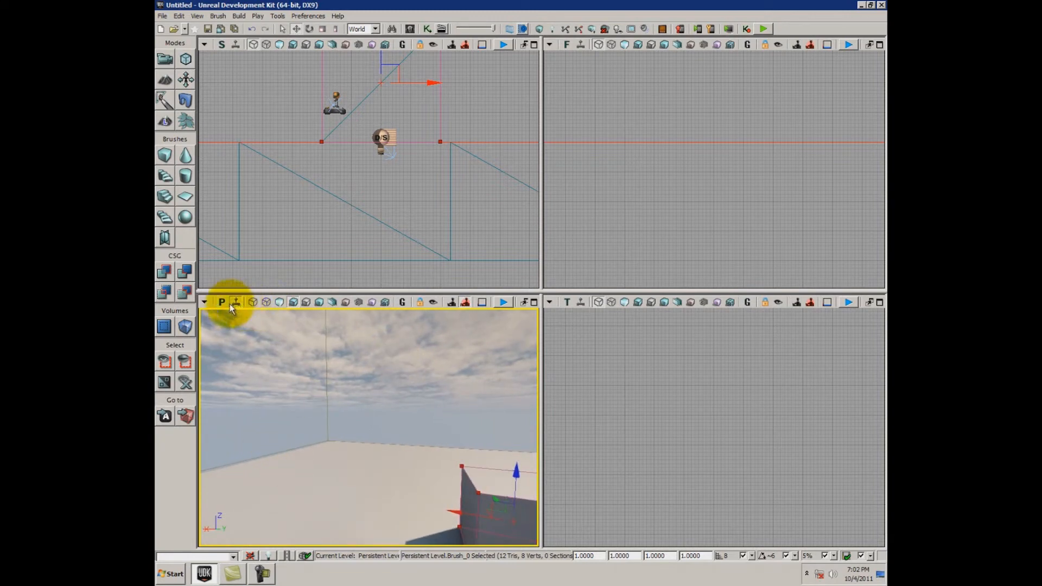
mouse_move(291, 414)
right_down()
mouse_move(383, 449)
mouse_move(434, 451)
mouse_move(386, 465)
mouse_move(373, 481)
mouse_move(279, 473)
right_up()
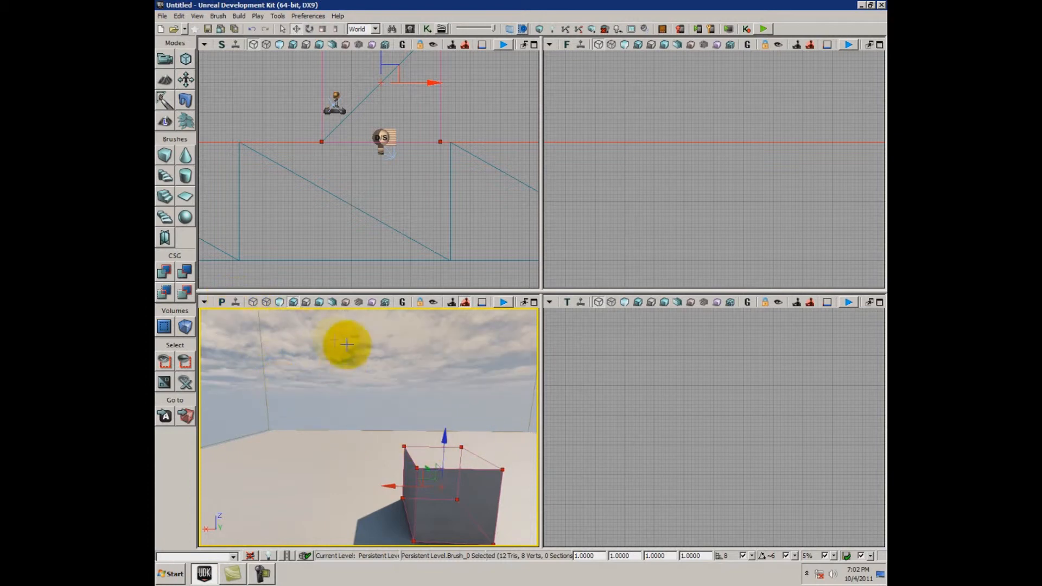
right_drag(363, 434, 386, 414)
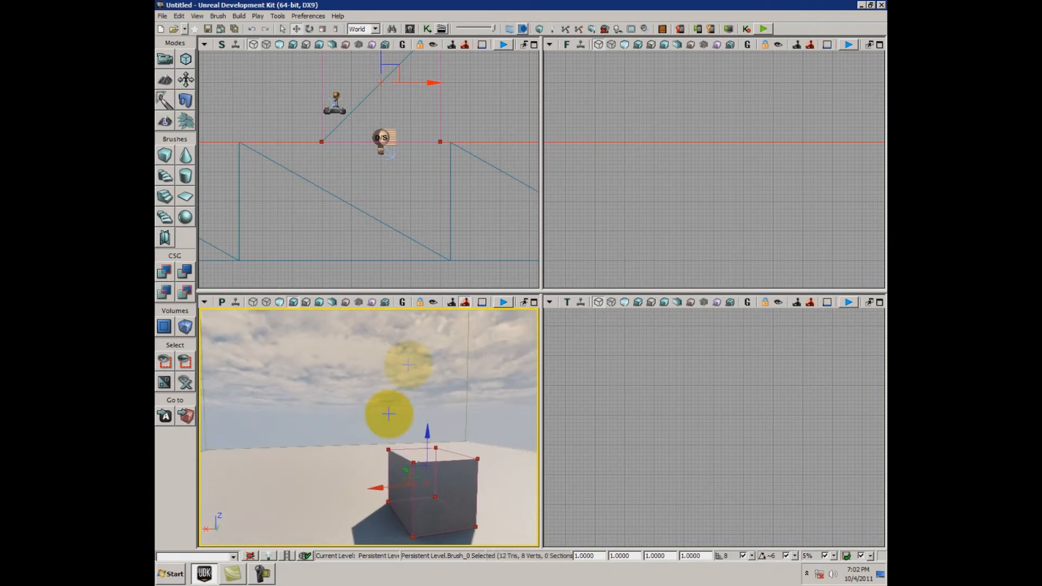
Try game view around the cube with realtime preview re-enabled, leave it, and select the Lightmass importance volume by its outline
click(403, 302)
mouse_move(330, 428)
right_down()
mouse_move(337, 458)
mouse_move(320, 444)
right_up()
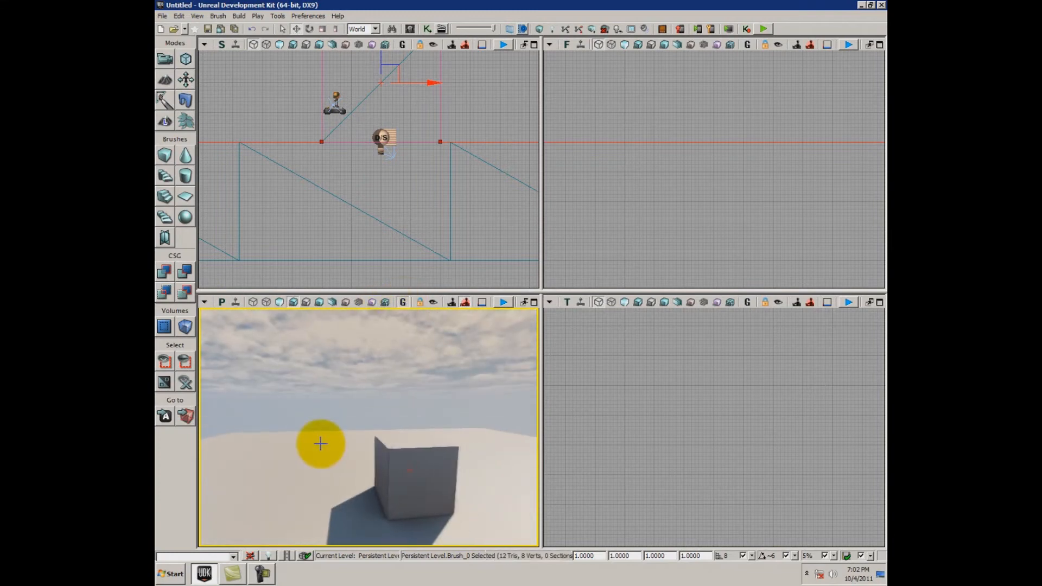
click(237, 303)
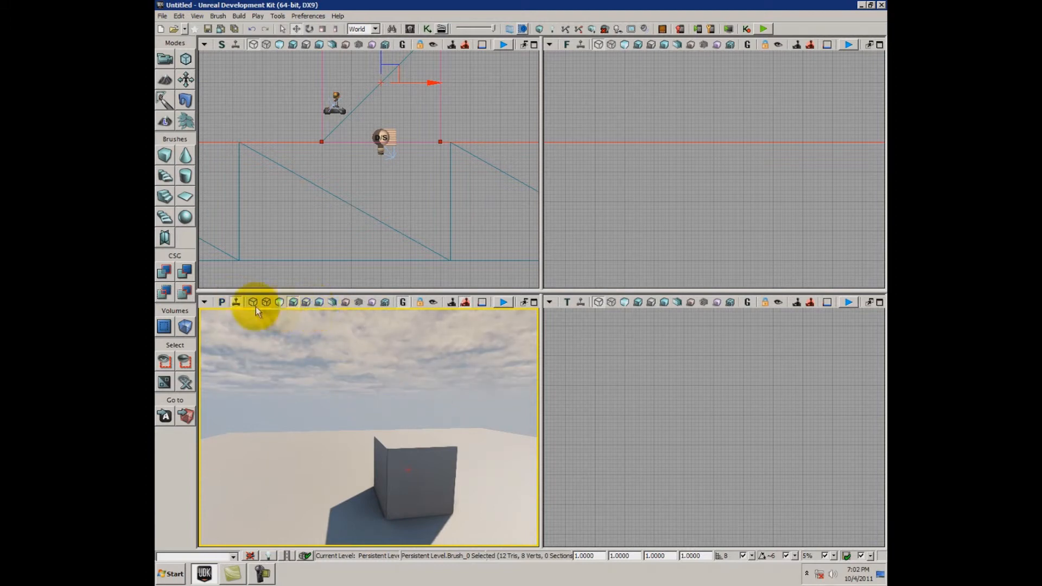
drag(498, 463, 455, 425)
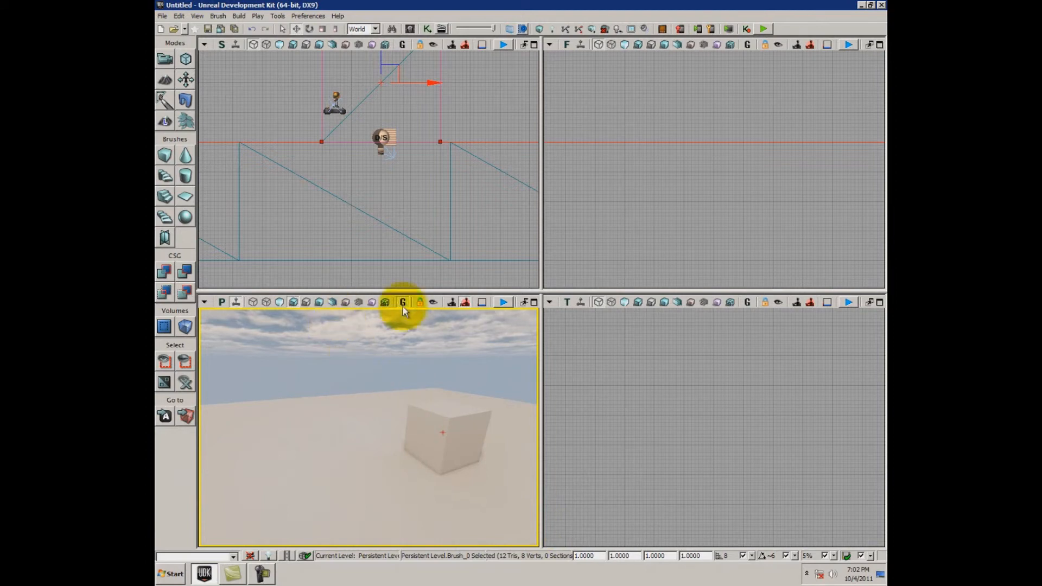
drag(242, 450, 333, 332)
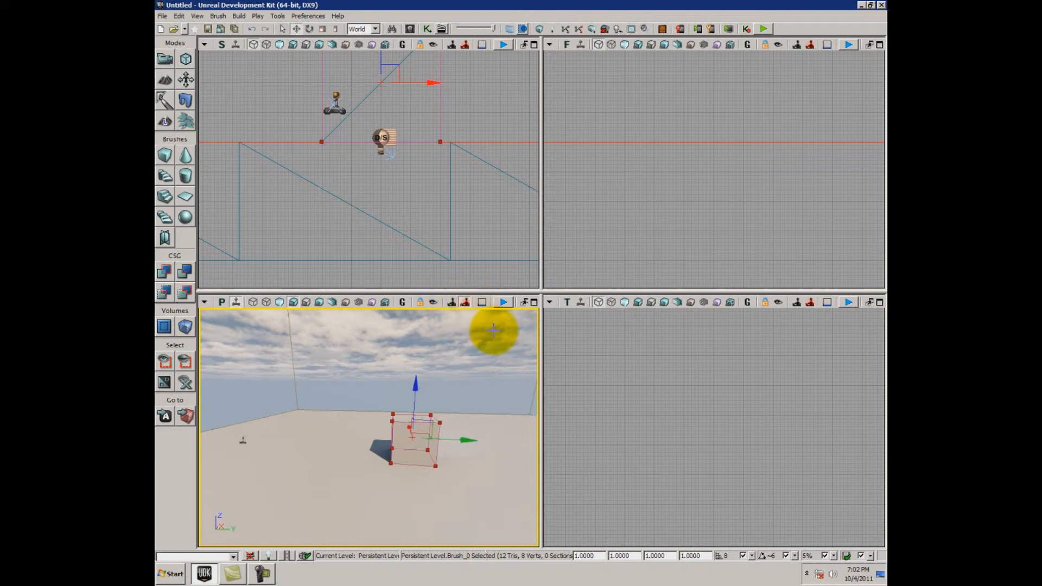
click(291, 348)
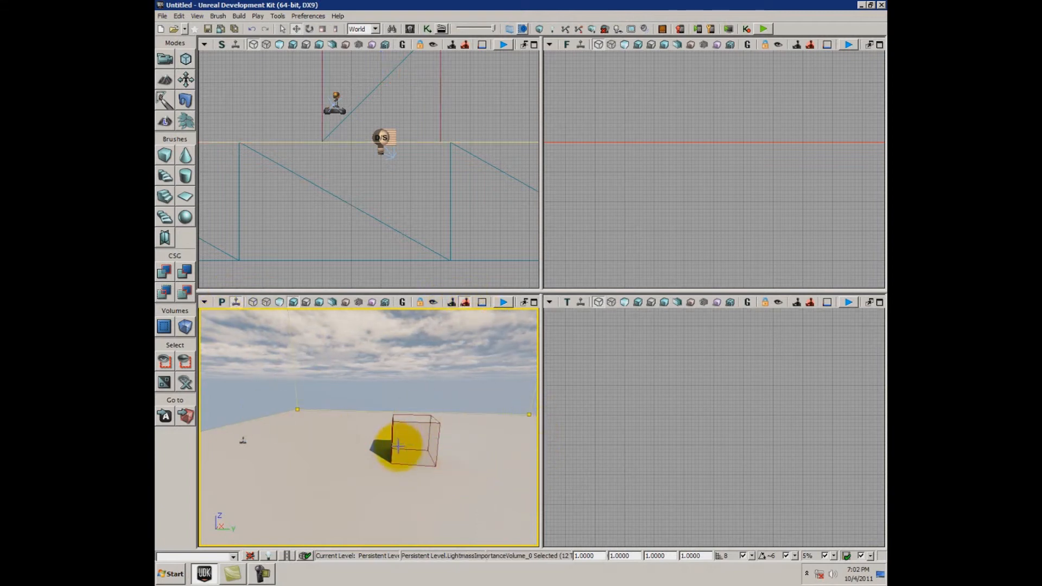
Play the level inside the perspective viewport, walk around the cube, and end the play session
click(504, 302)
key(Escape)
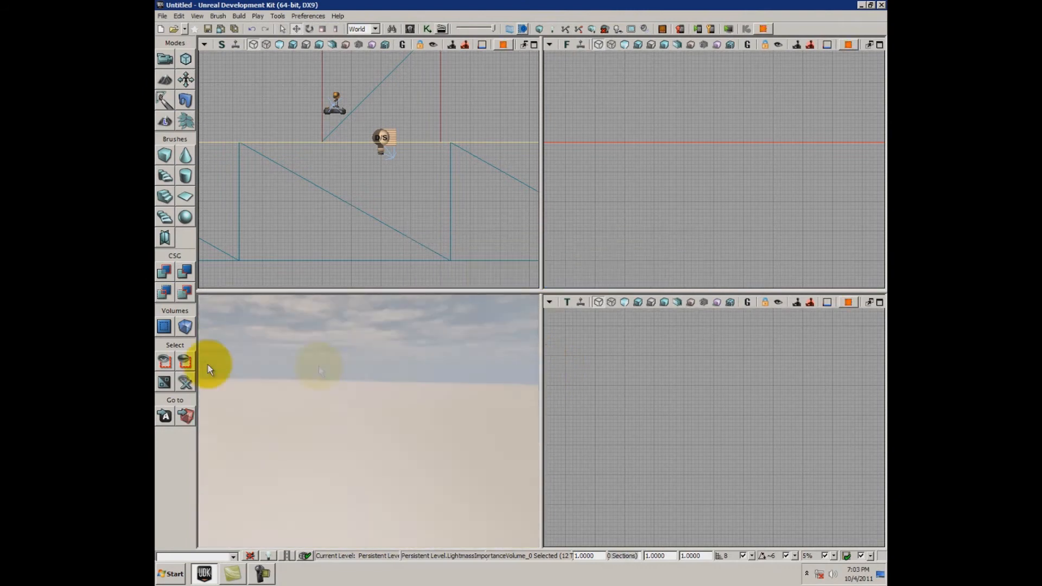
key(w)
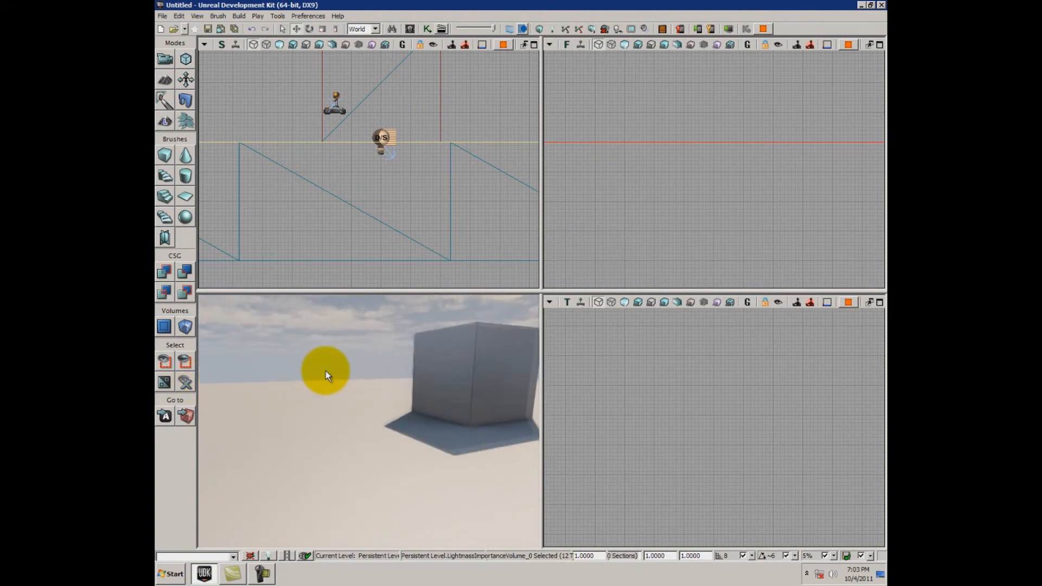
key(w)
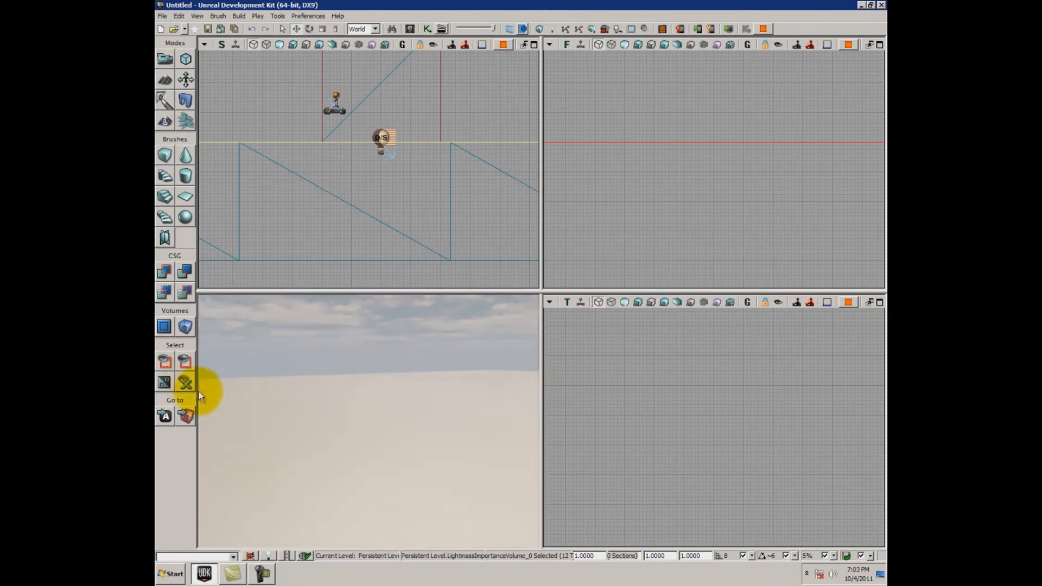
key(a)
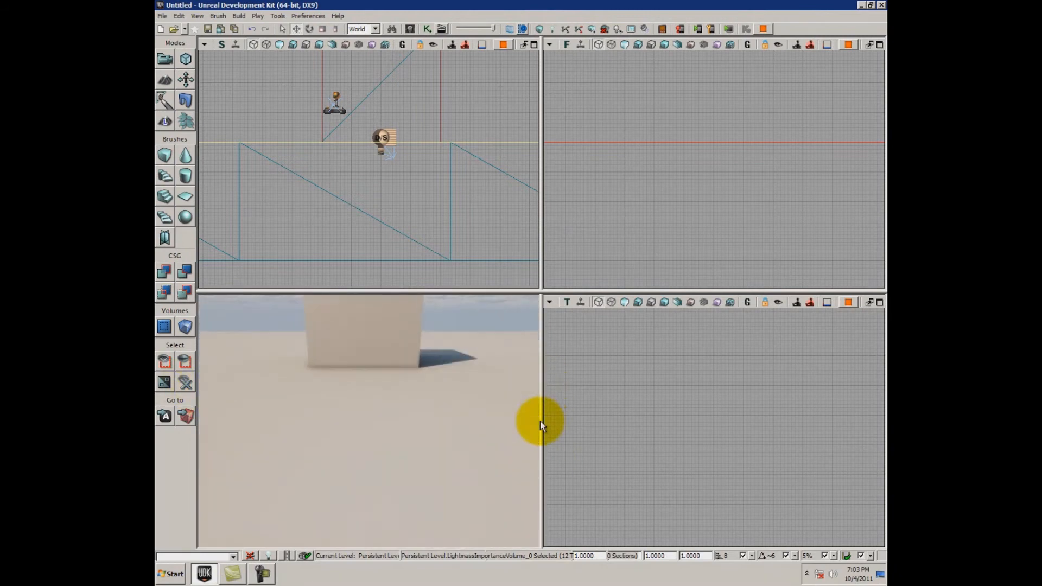
key(Escape)
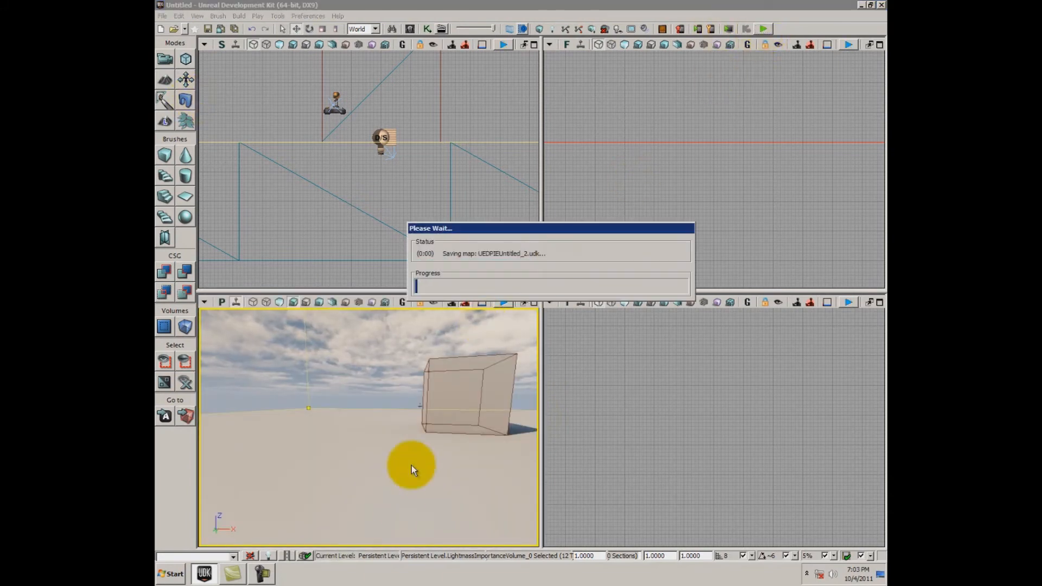
Play the level in a separate editor preview window, walk forward near the cube, and close the preview
key(w)
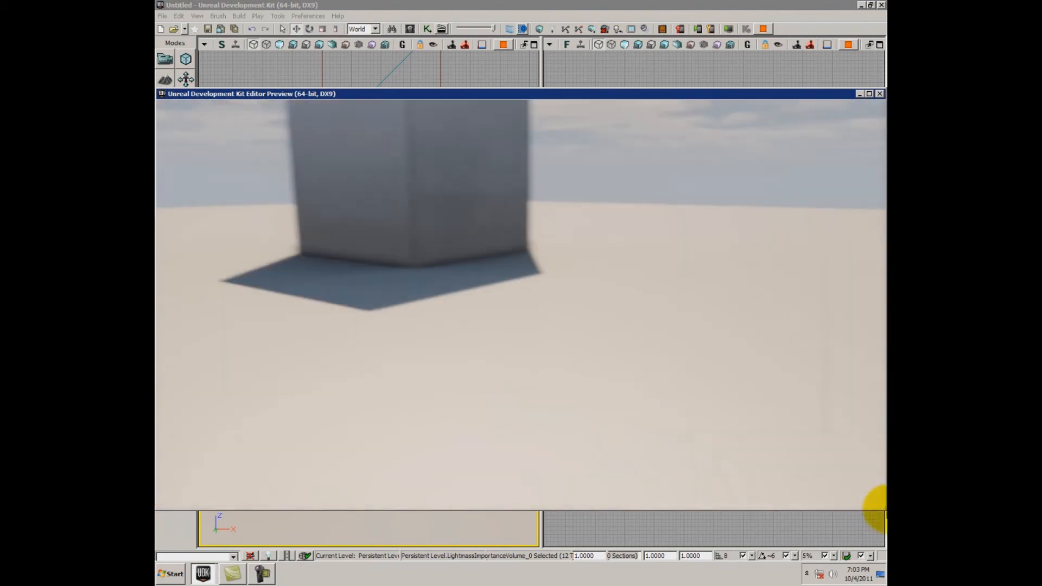
key(Escape)
Select the floor, play the level from a chosen point on it in the preview window, and end the session
drag(444, 478, 293, 446)
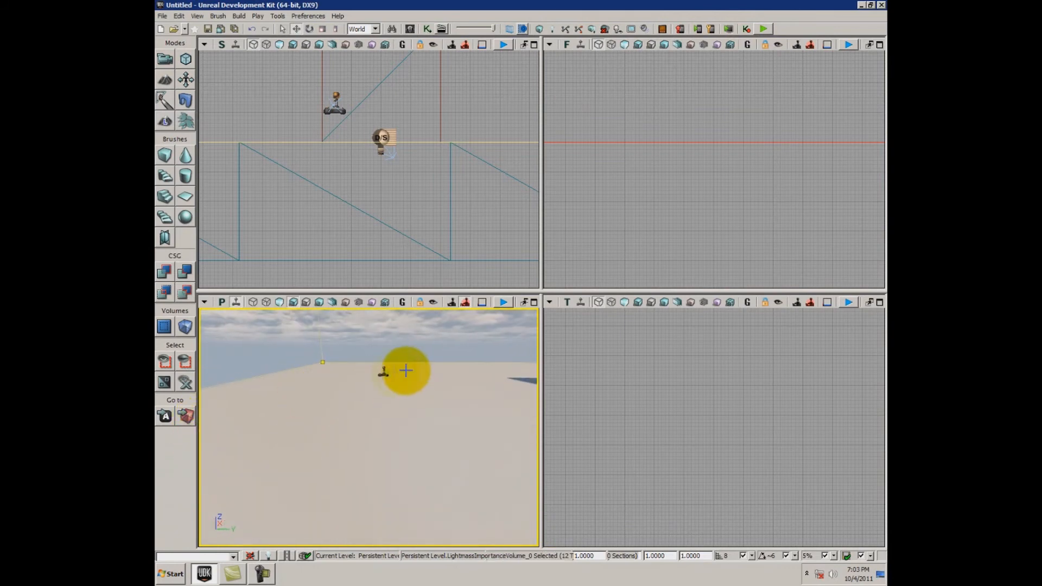
drag(385, 373, 349, 418)
click(344, 434)
drag(432, 557, 373, 495)
right_click(374, 495)
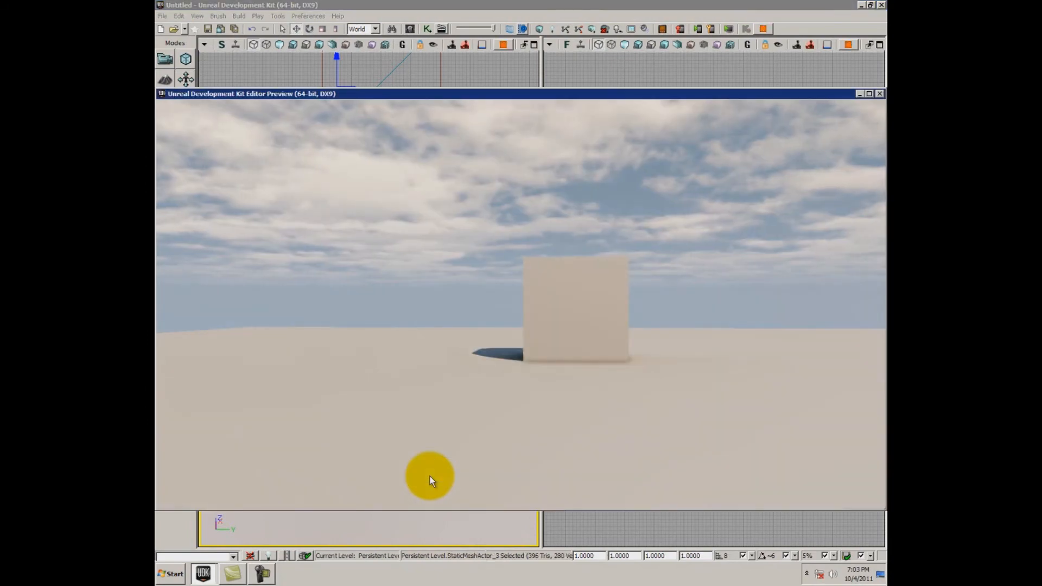
drag(620, 476, 302, 446)
key(Escape)
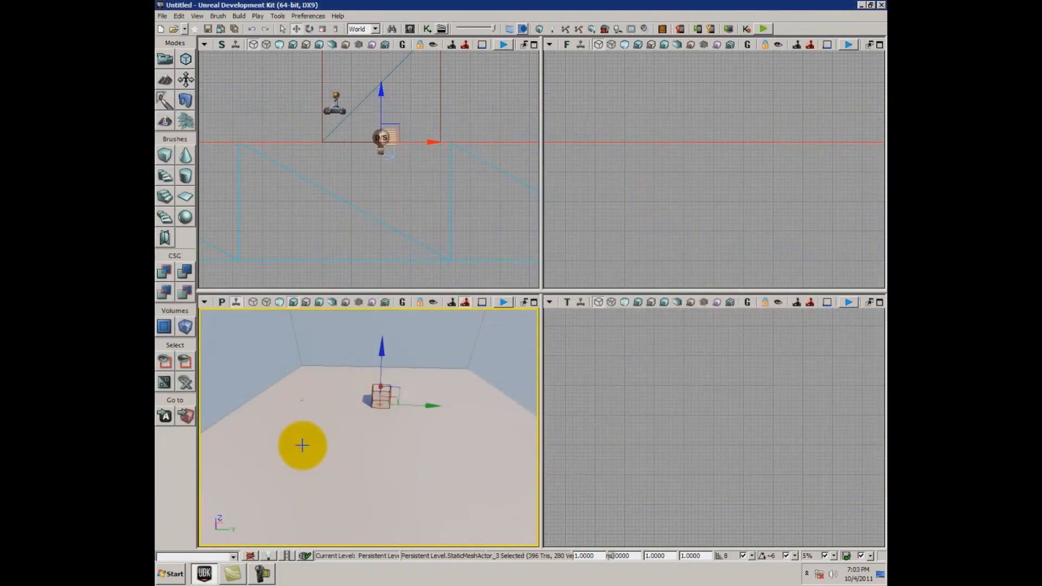